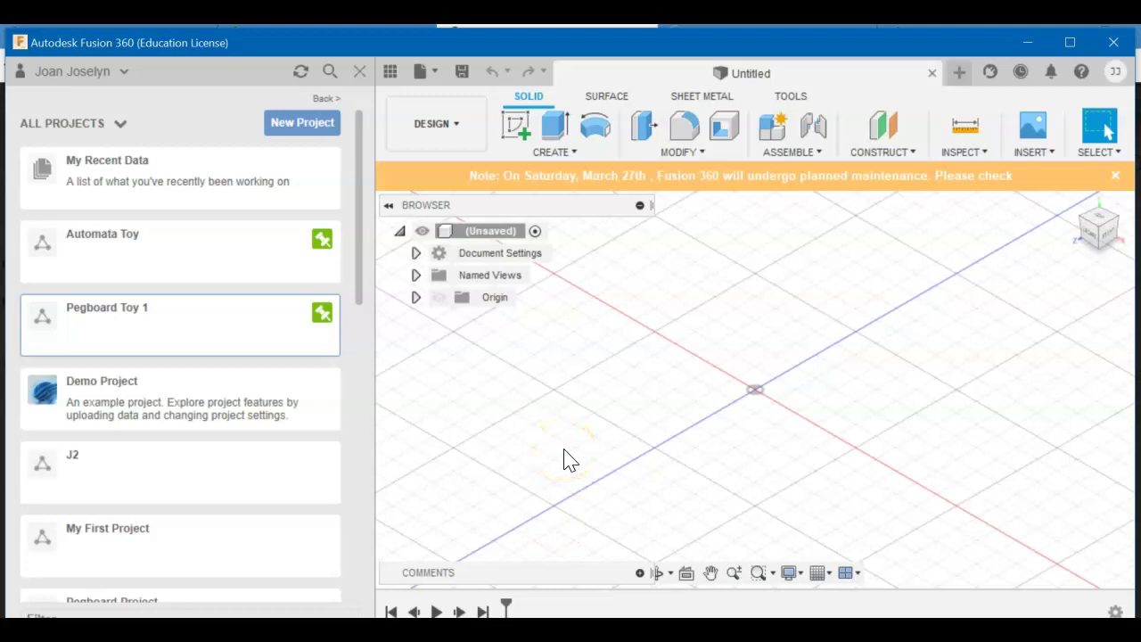
- Dismiss the maintenance notice, open the Automata Toy project, and close the project data view
left_click(1117, 176)
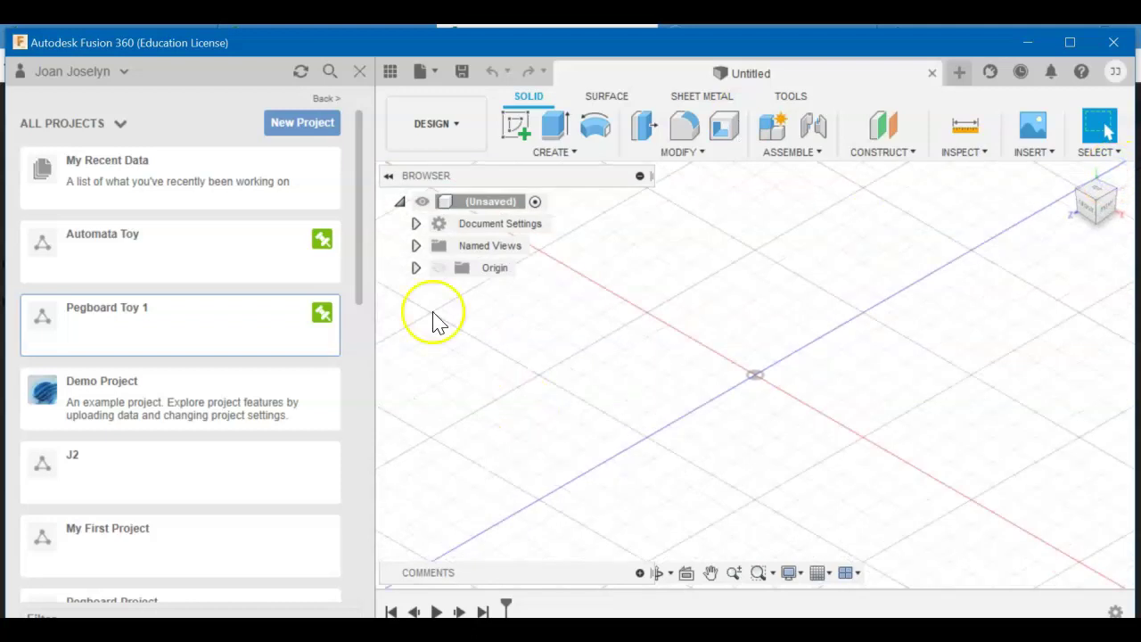
left_click(181, 275)
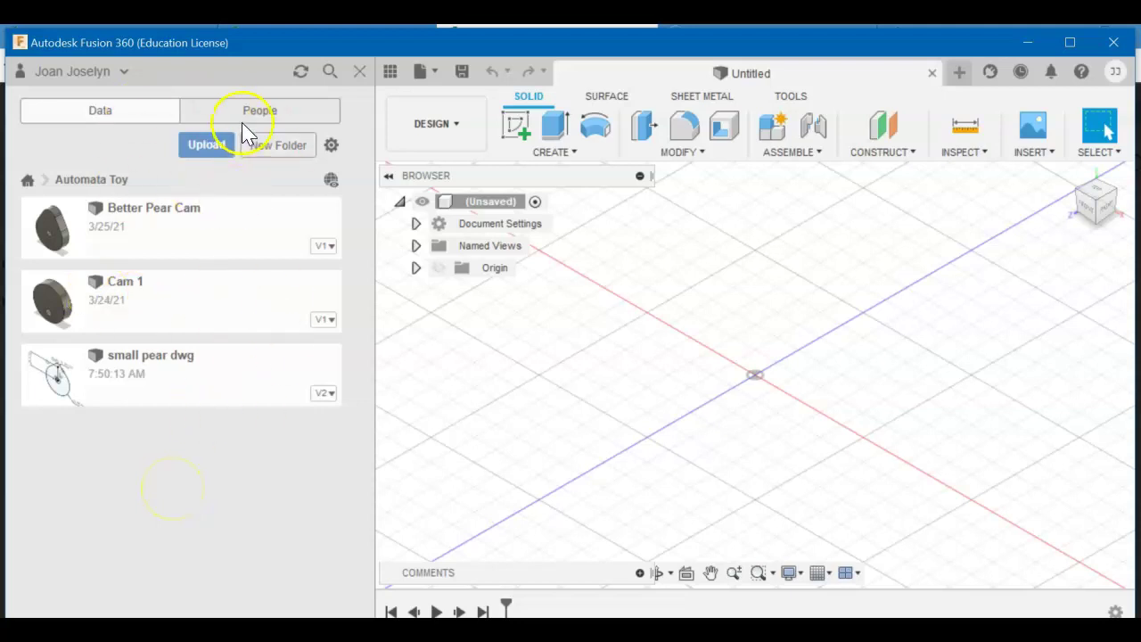
left_click(359, 75)
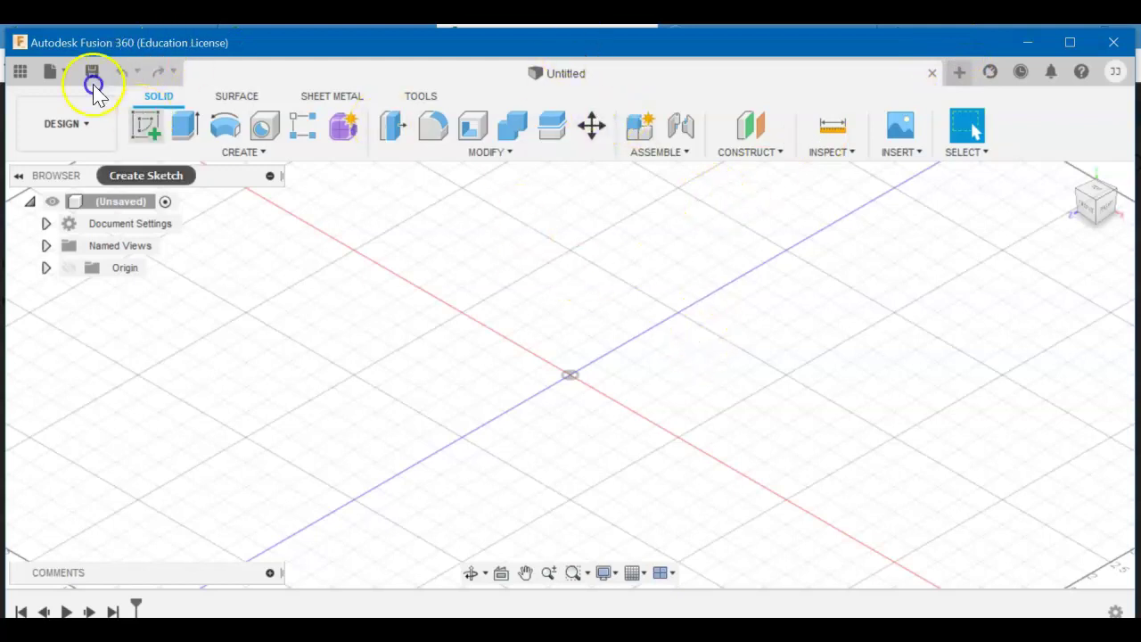
- Start a new sketch on the vertical front origin plane
left_click(147, 128)
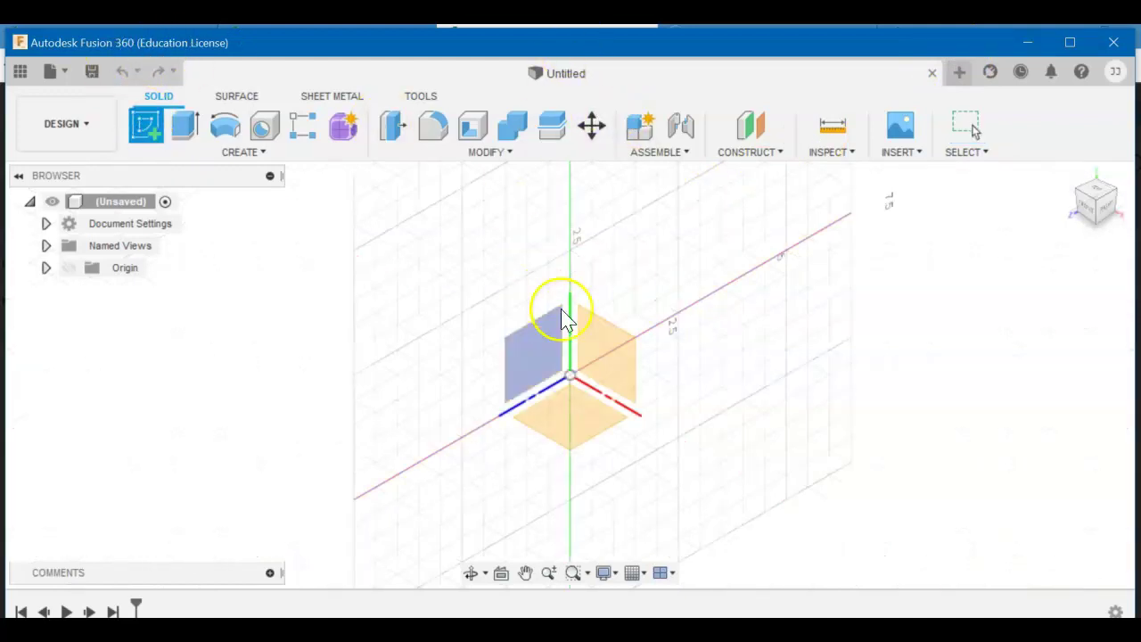
left_click(621, 355)
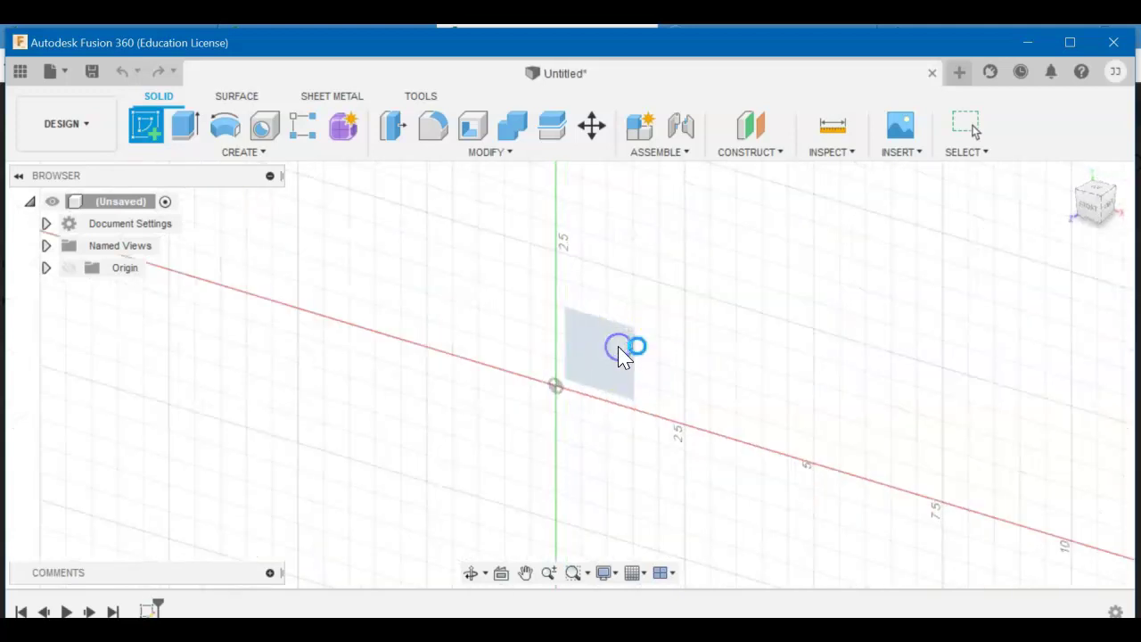
left_click(525, 572)
mouse_move(561, 489)
left_mouse_down()
mouse_move(611, 368)
mouse_move(588, 410)
left_mouse_up()
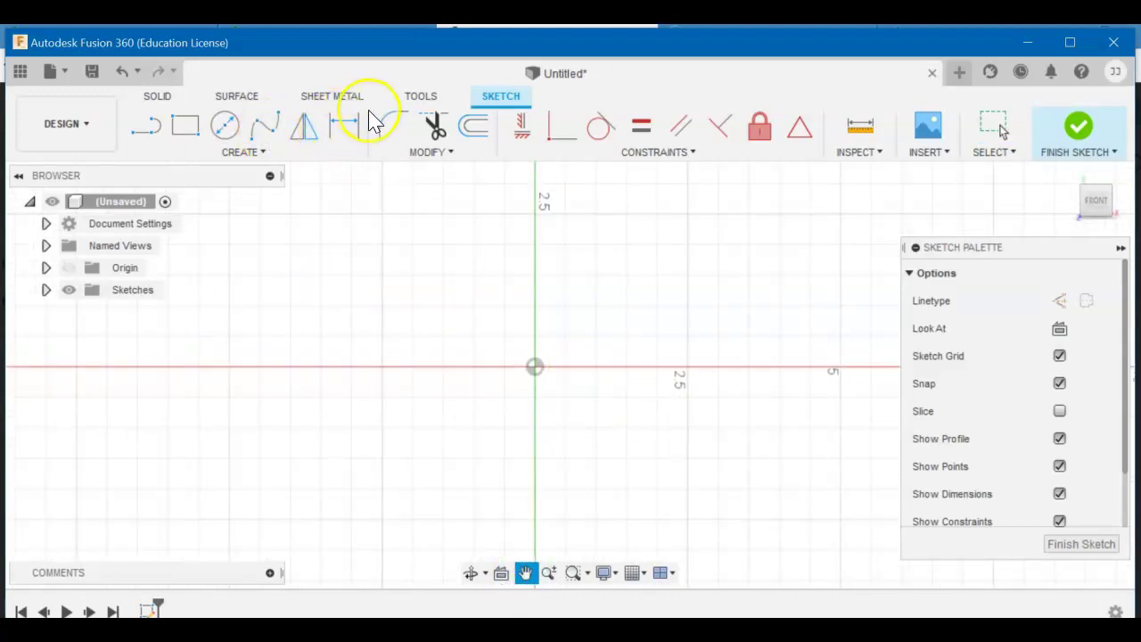
- Add a user parameter named dia in inches with expression 1.0 and the comment "Nominal Diameter"
left_click(473, 153)
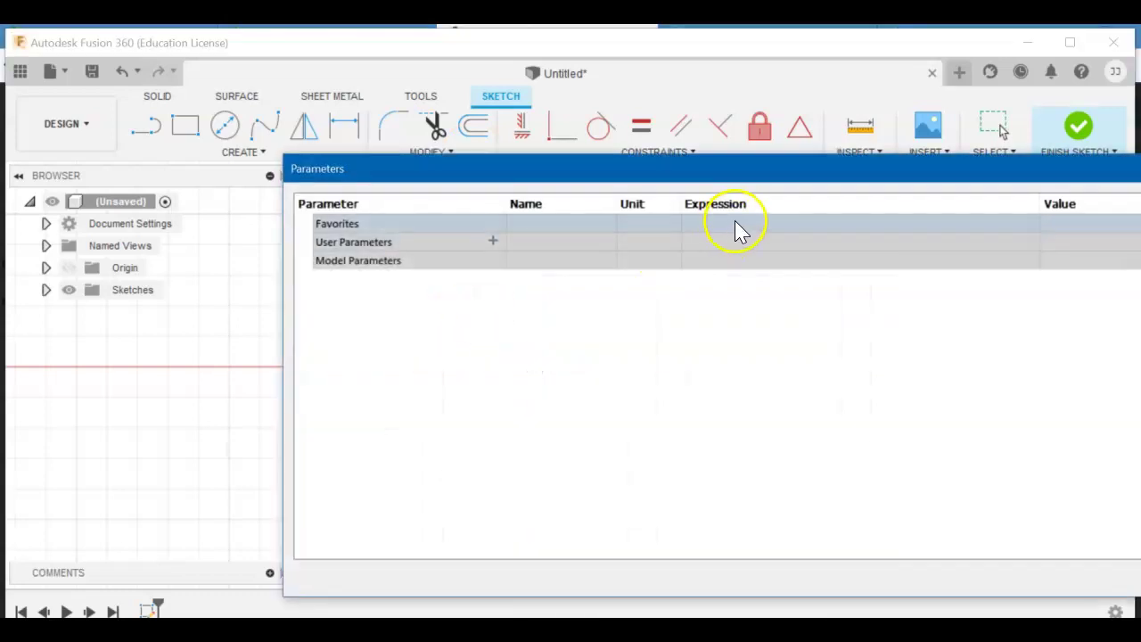
left_click_drag(763, 183, 499, 145)
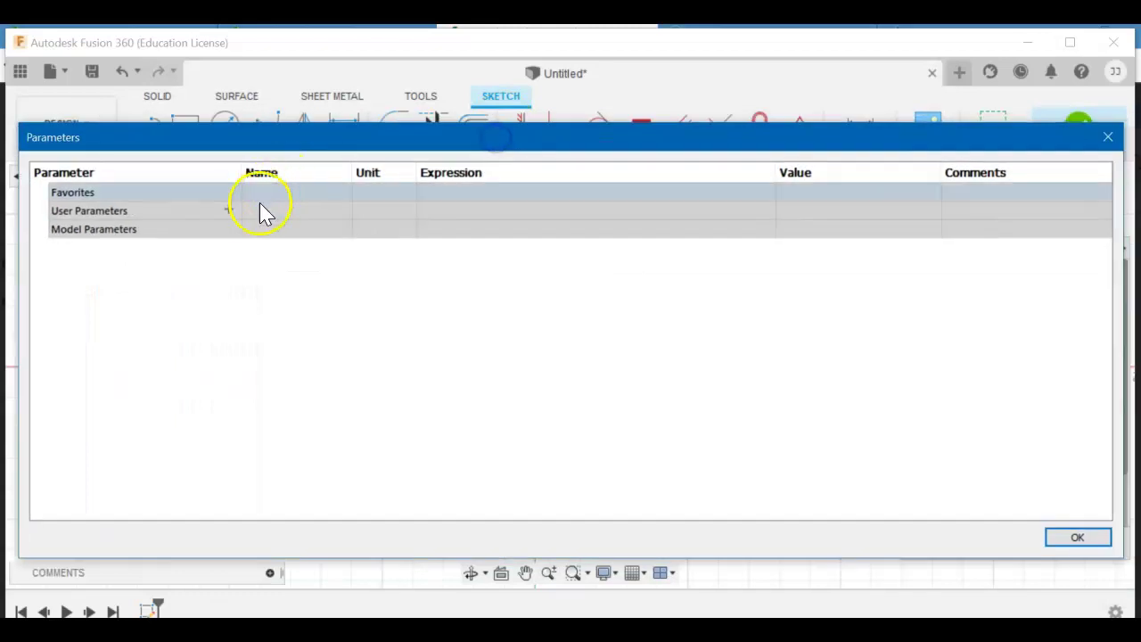
left_click(228, 210)
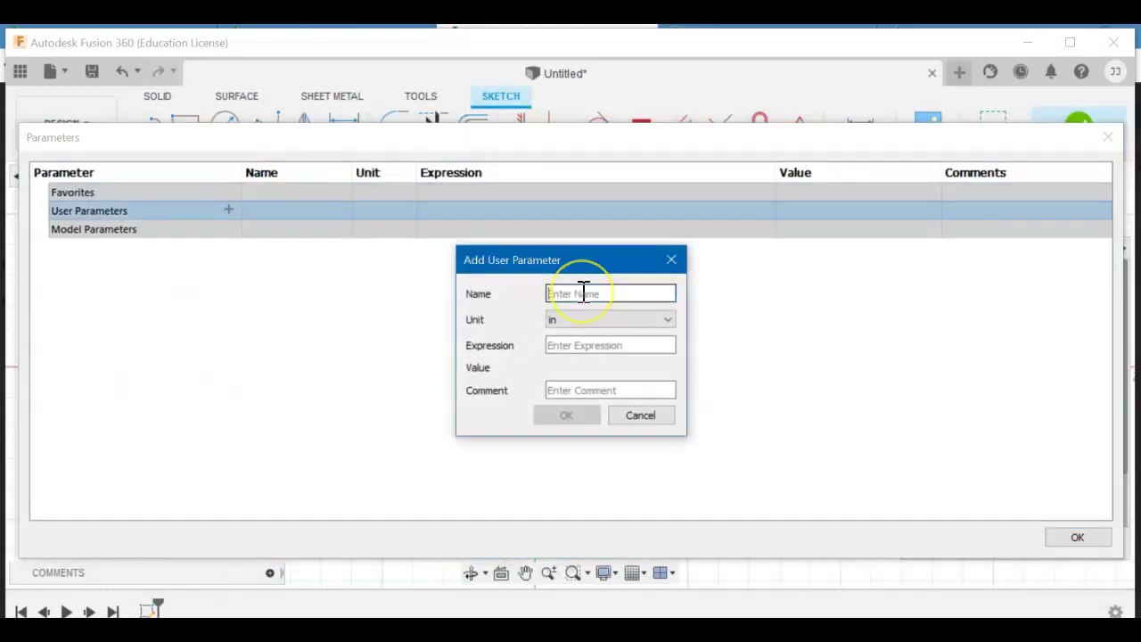
left_click(580, 347)
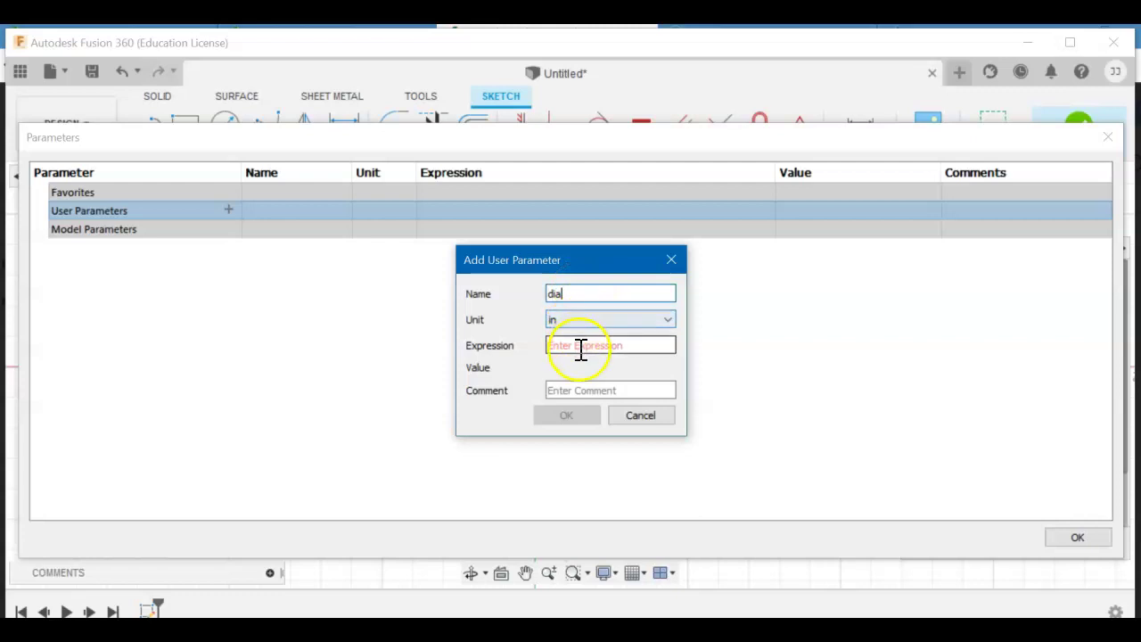
type("1")
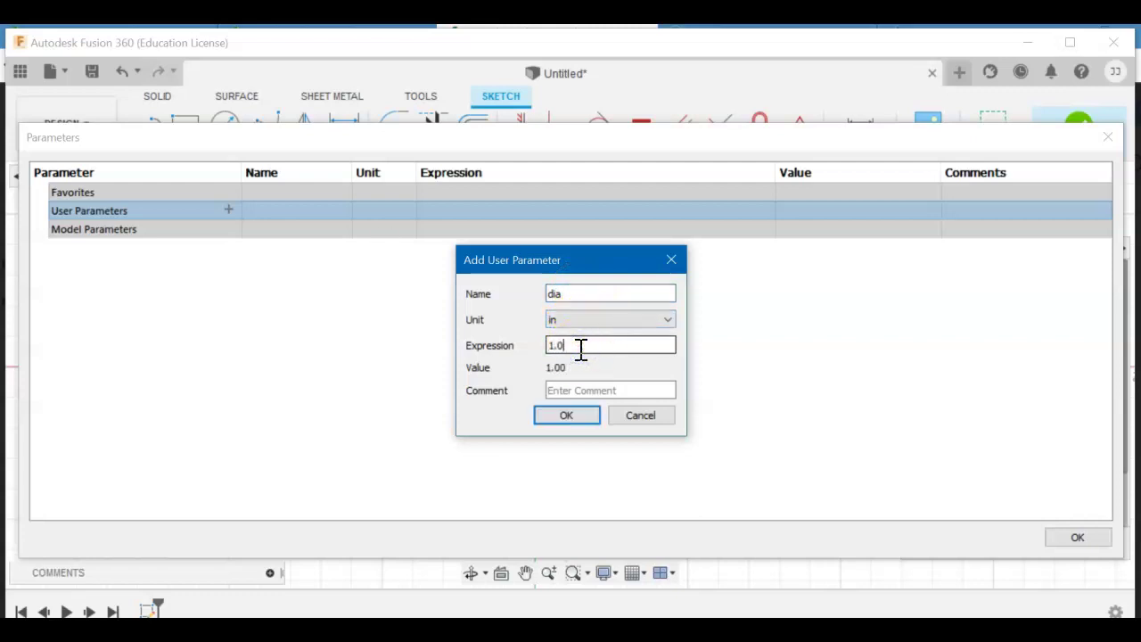
type(".0")
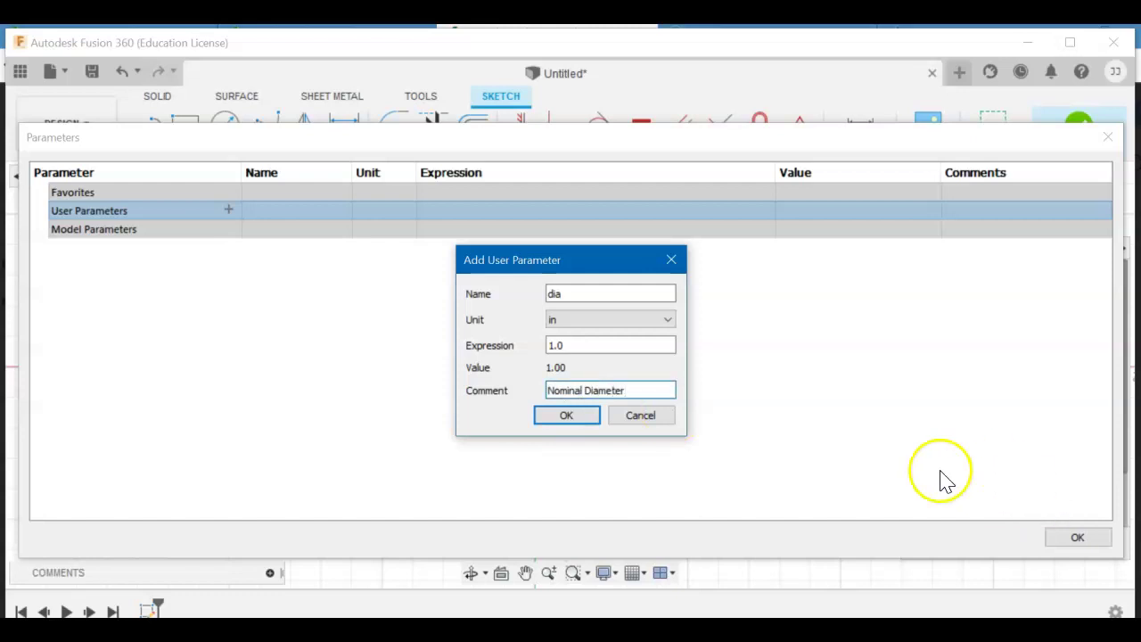
left_click(567, 416)
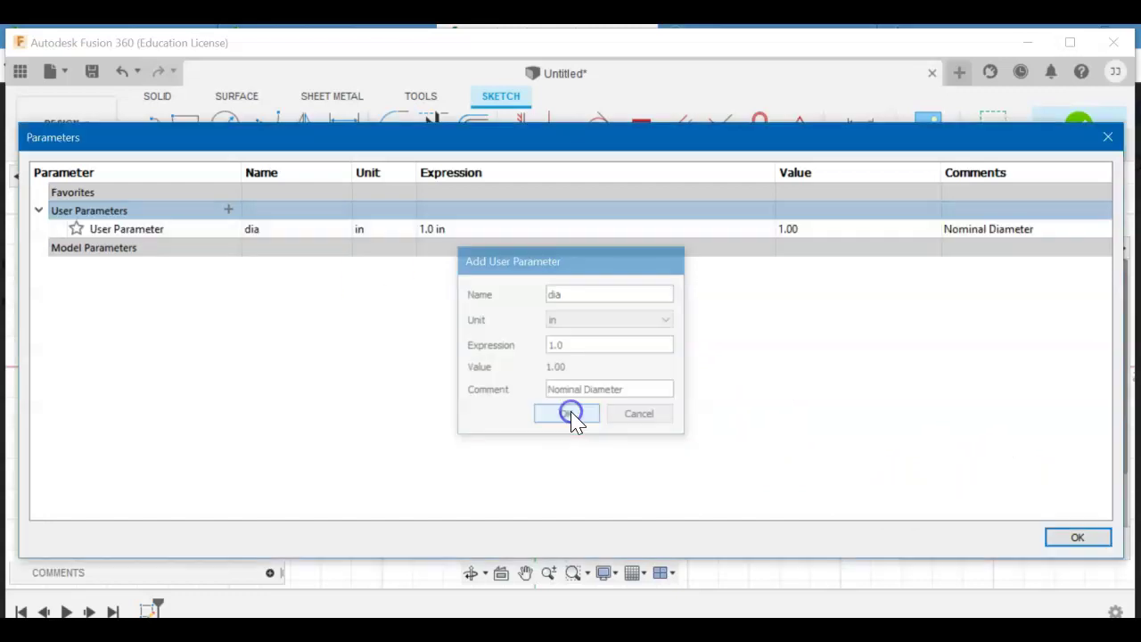
- Add a user parameter named depth in inches with expression .25 and the comment "depth"
left_click(229, 210)
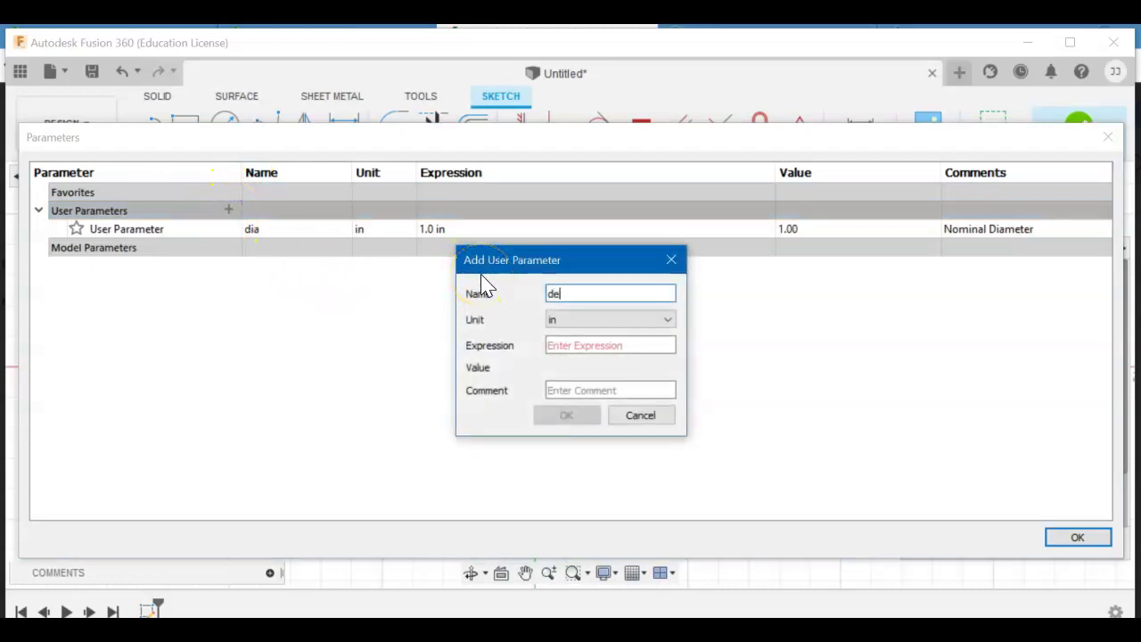
left_click(561, 346)
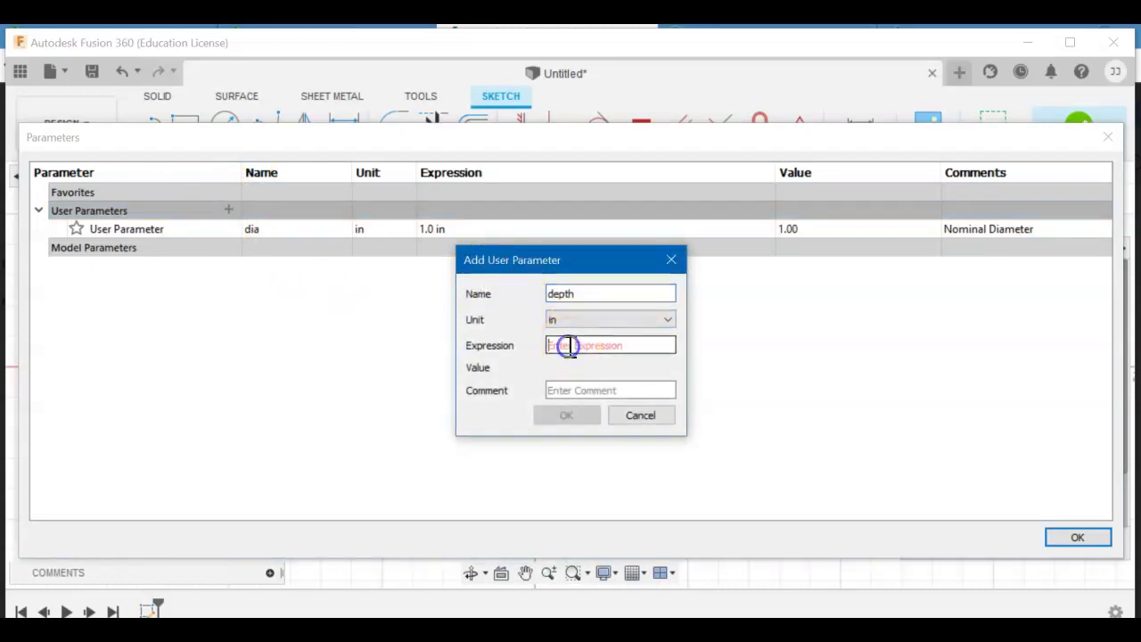
type(".25")
left_click(572, 390)
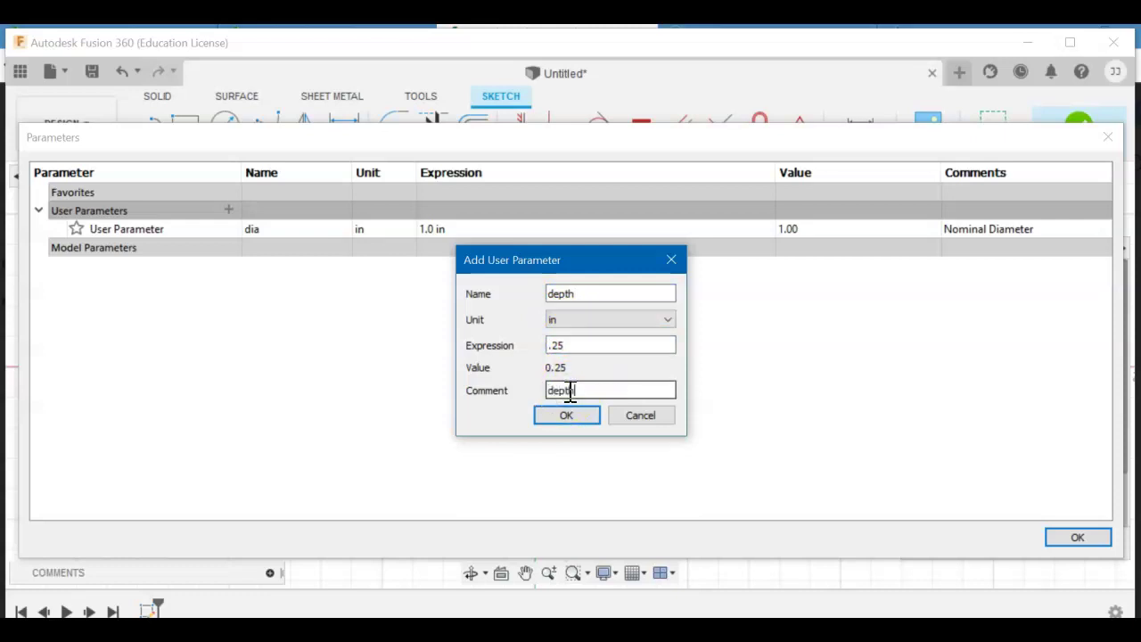
left_click(549, 419)
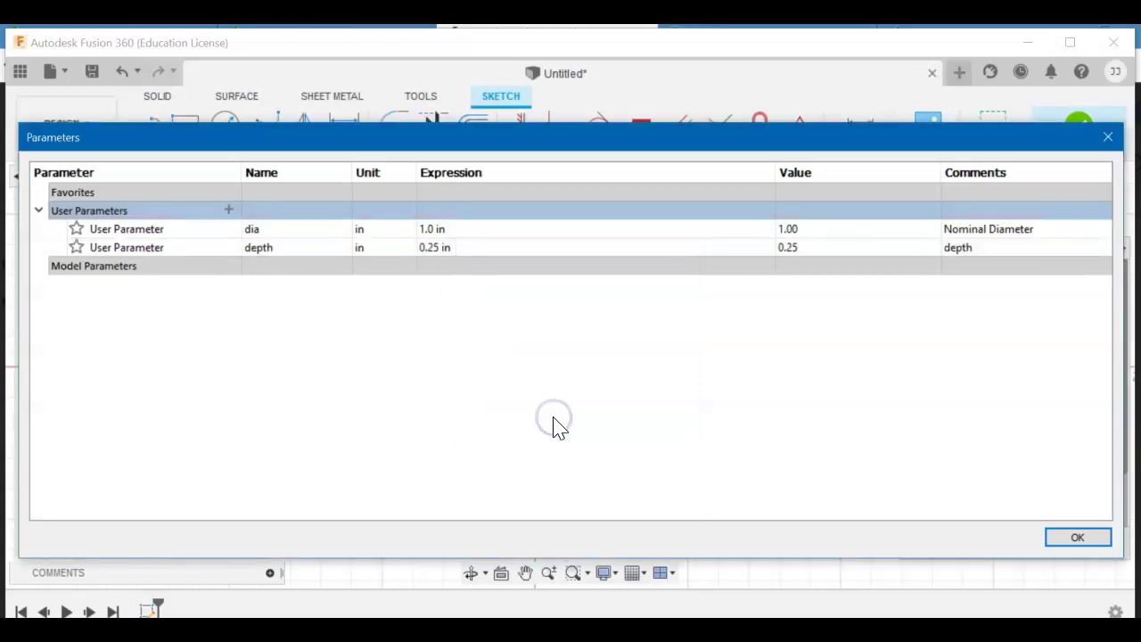
- Add a user parameter named hole in inches with expression 3/16 and the comment "hole", and accept the parameter list
left_click(229, 212)
type("hole")
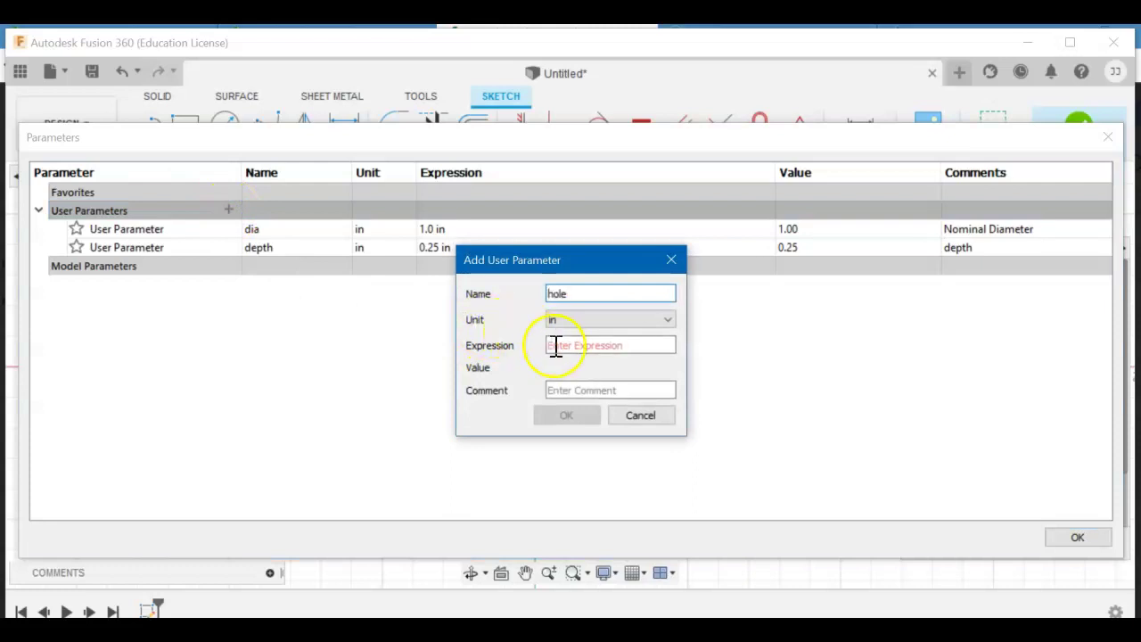
left_click(567, 348)
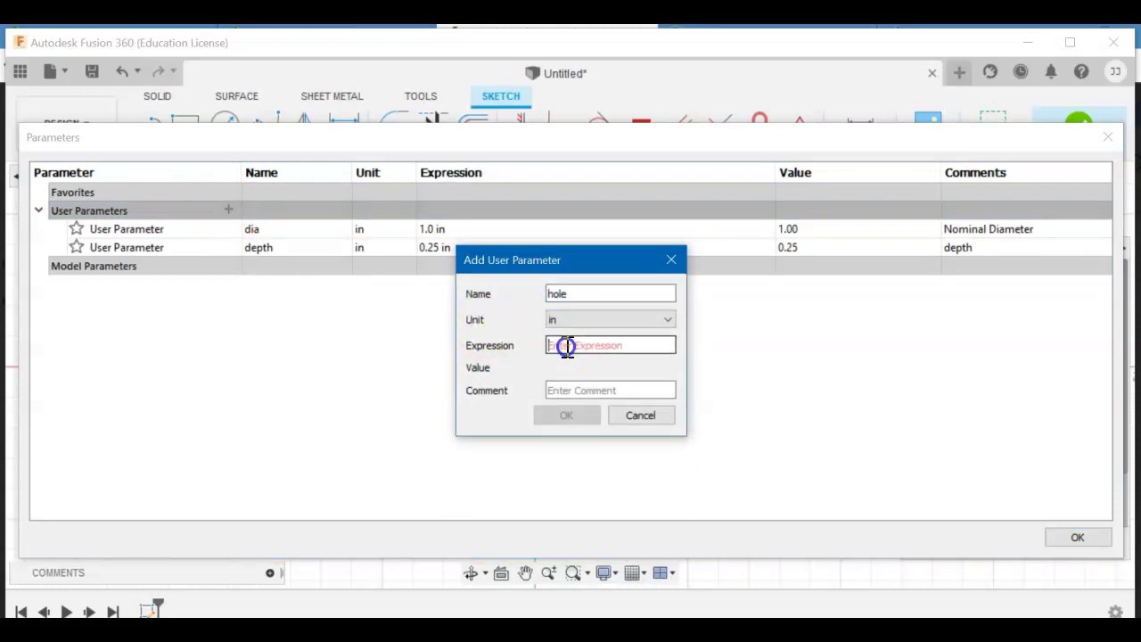
type("3/16")
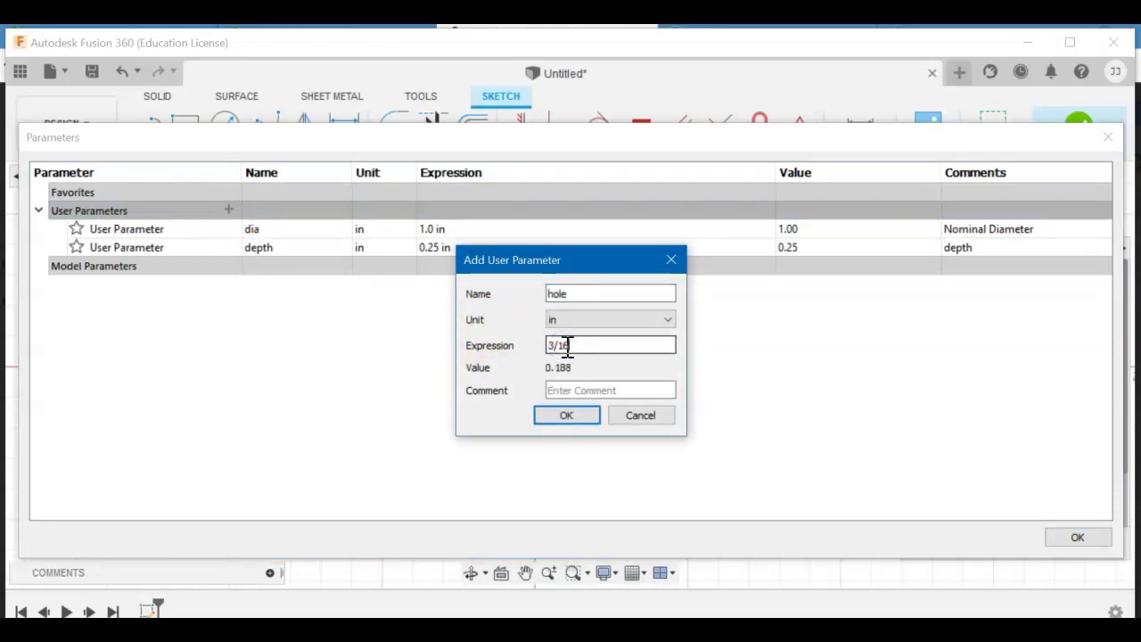
left_click(571, 390)
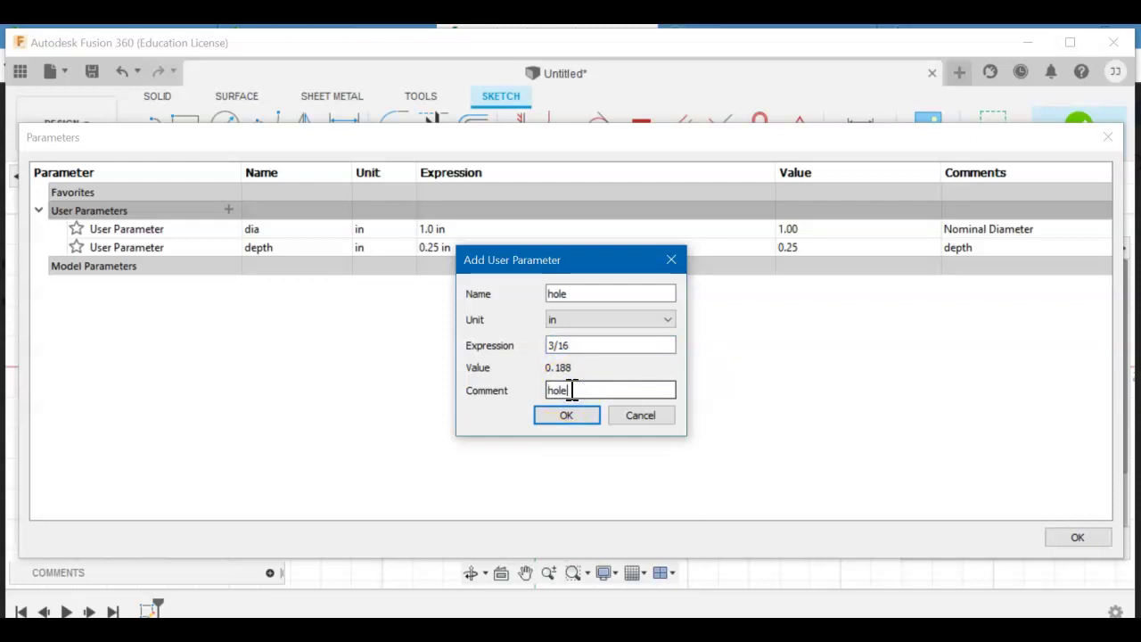
left_click(568, 416)
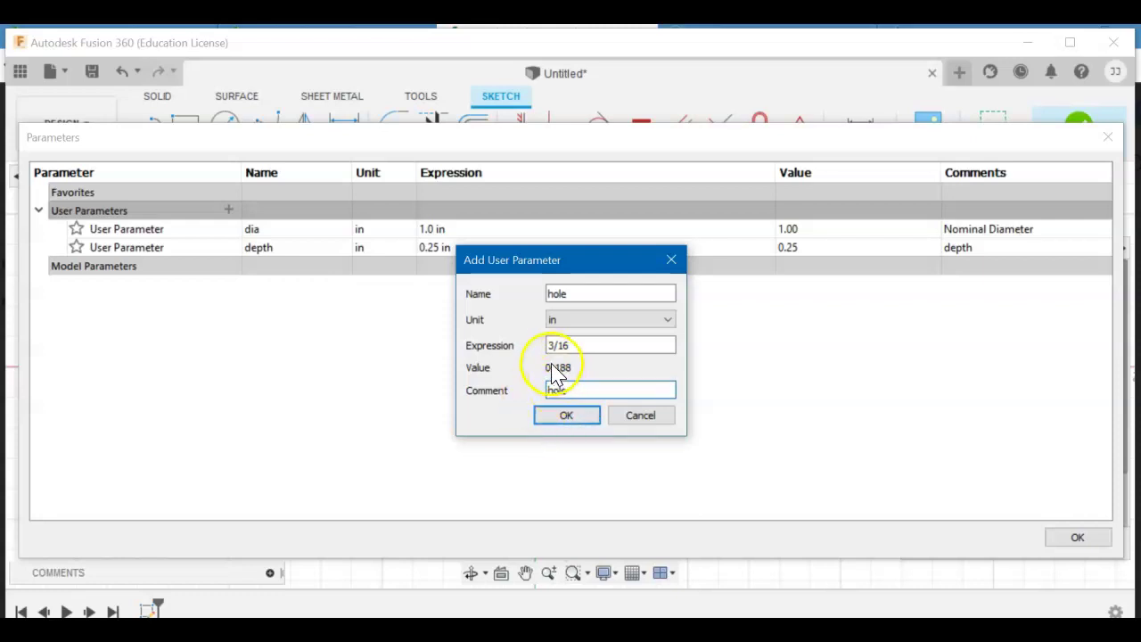
left_click(564, 417)
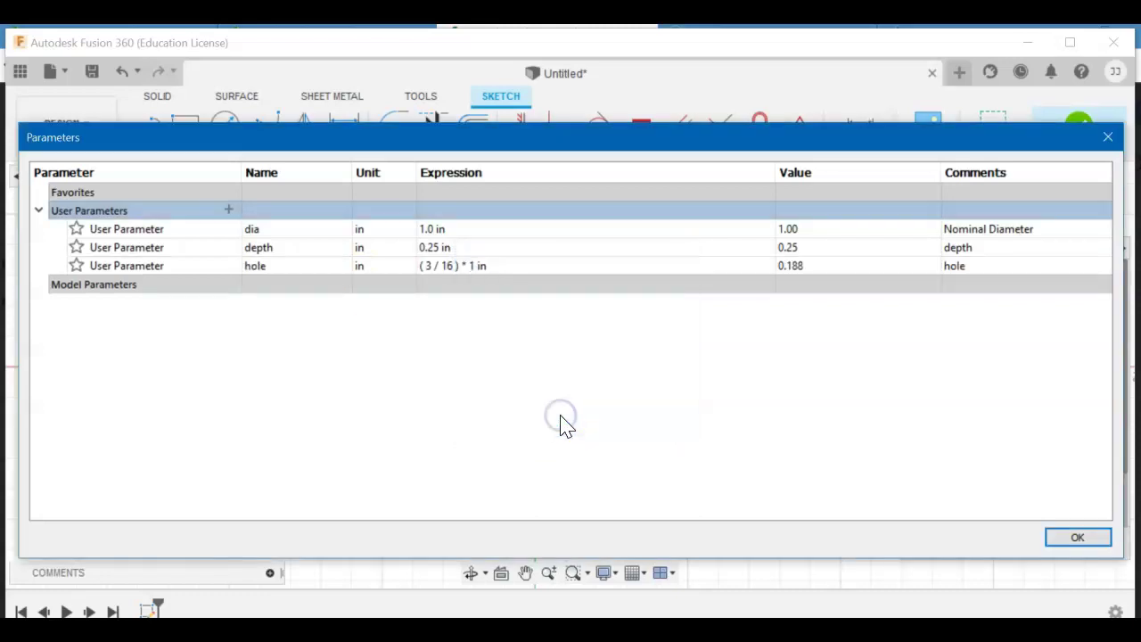
left_click(1079, 538)
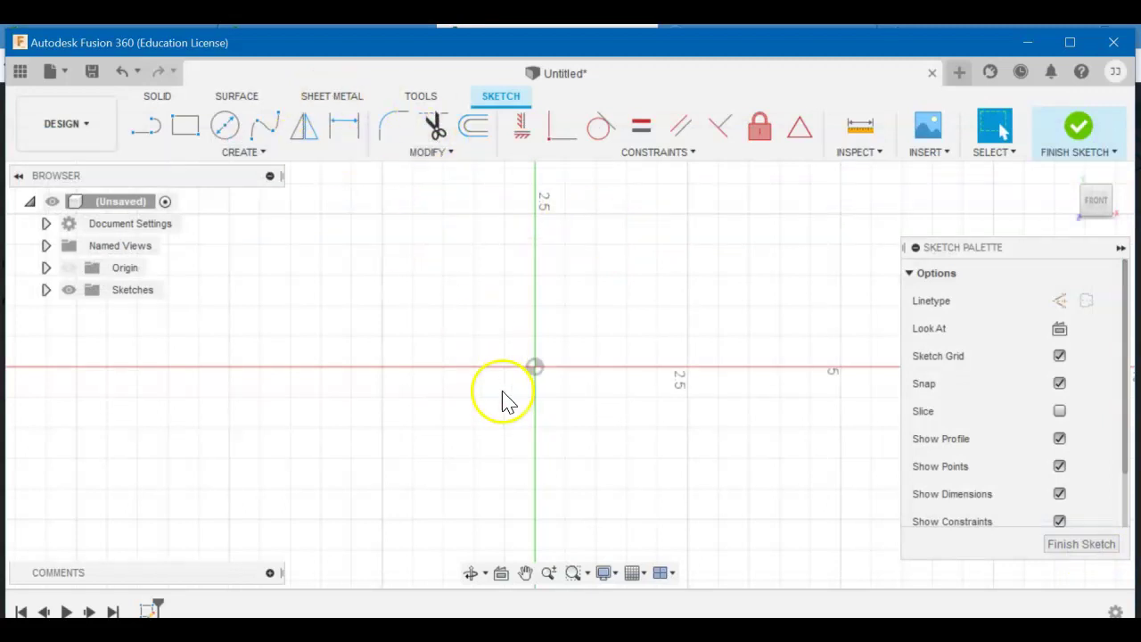
- Switch to the browser to check the hexagonal cam in the Cam Dimension Drawings, and return to Fusion 360
key("alt+Tab")
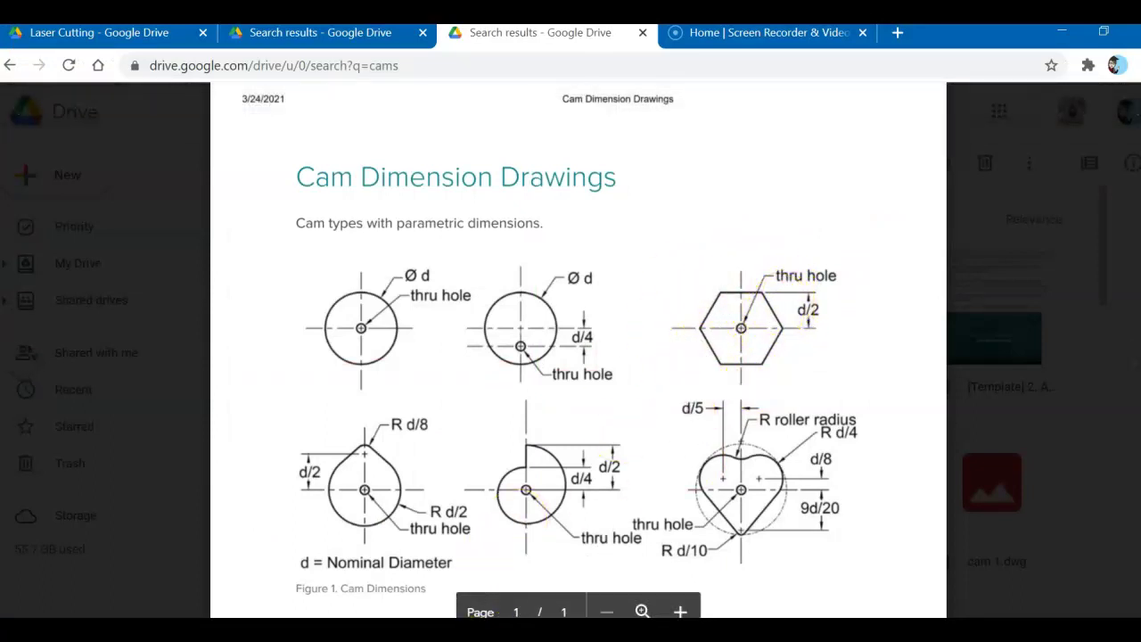
key("alt+Tab")
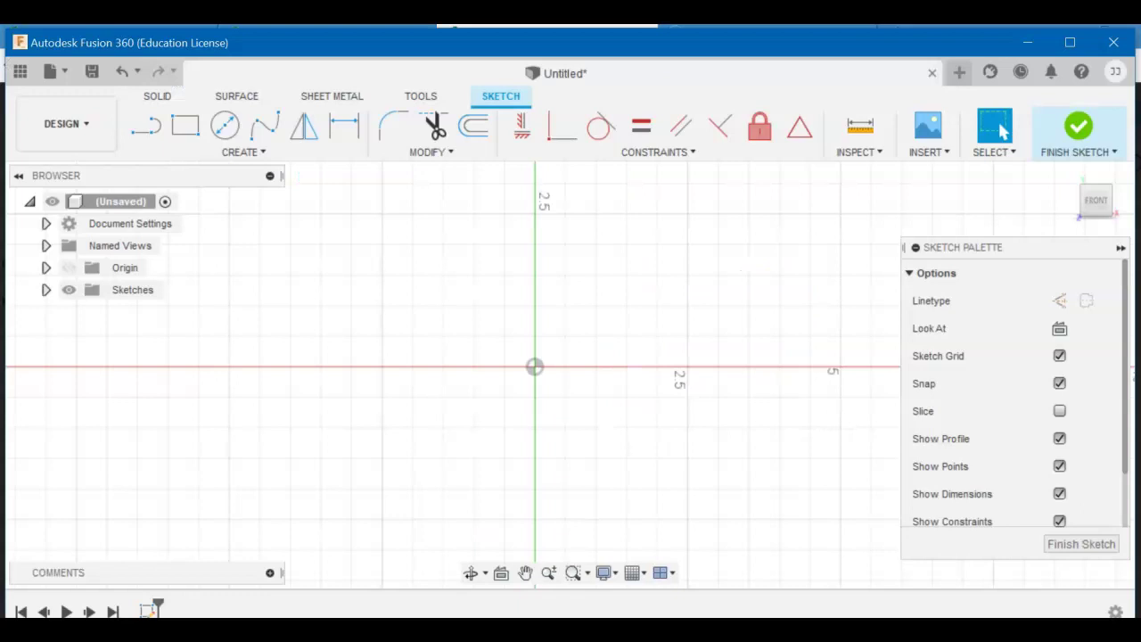
left_click(261, 152)
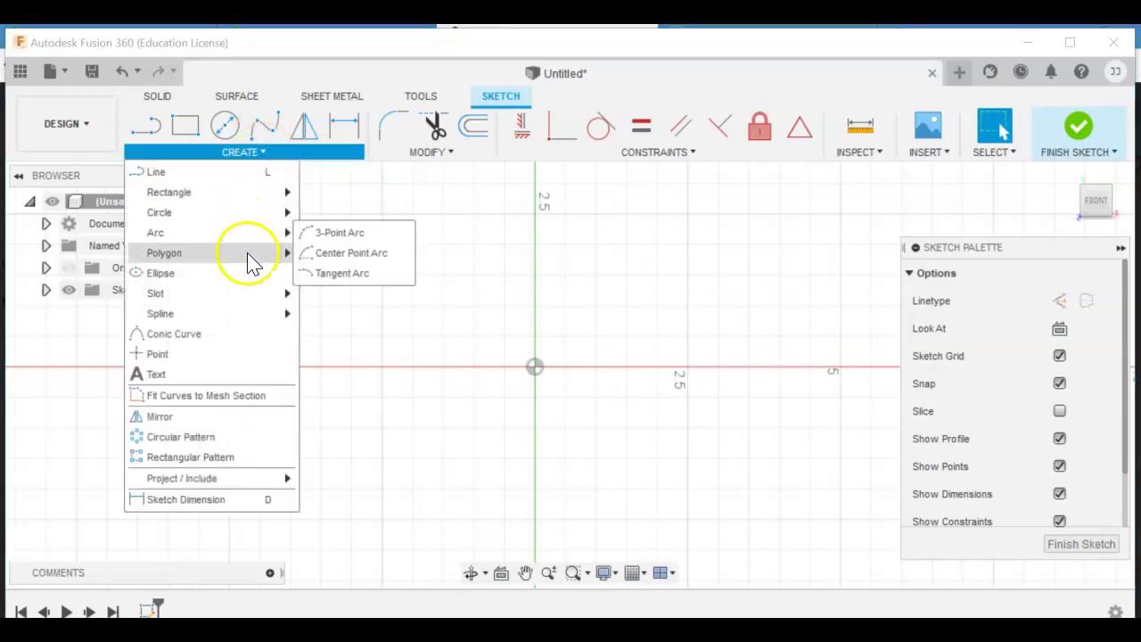
mouse_move(250, 256)
left_click(332, 255)
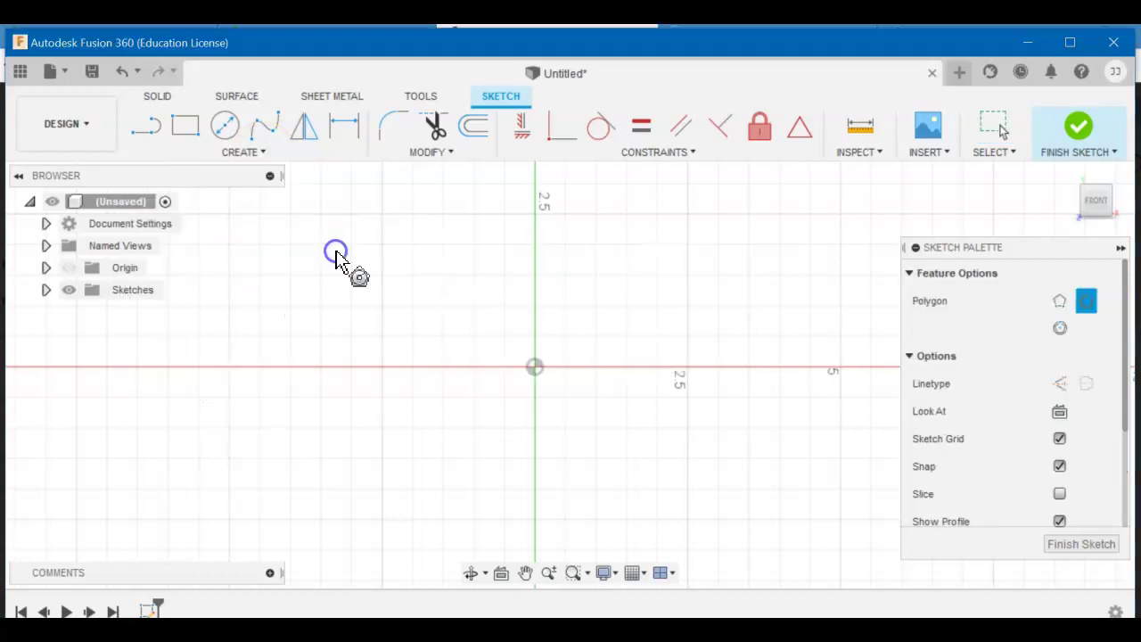
left_click(535, 368)
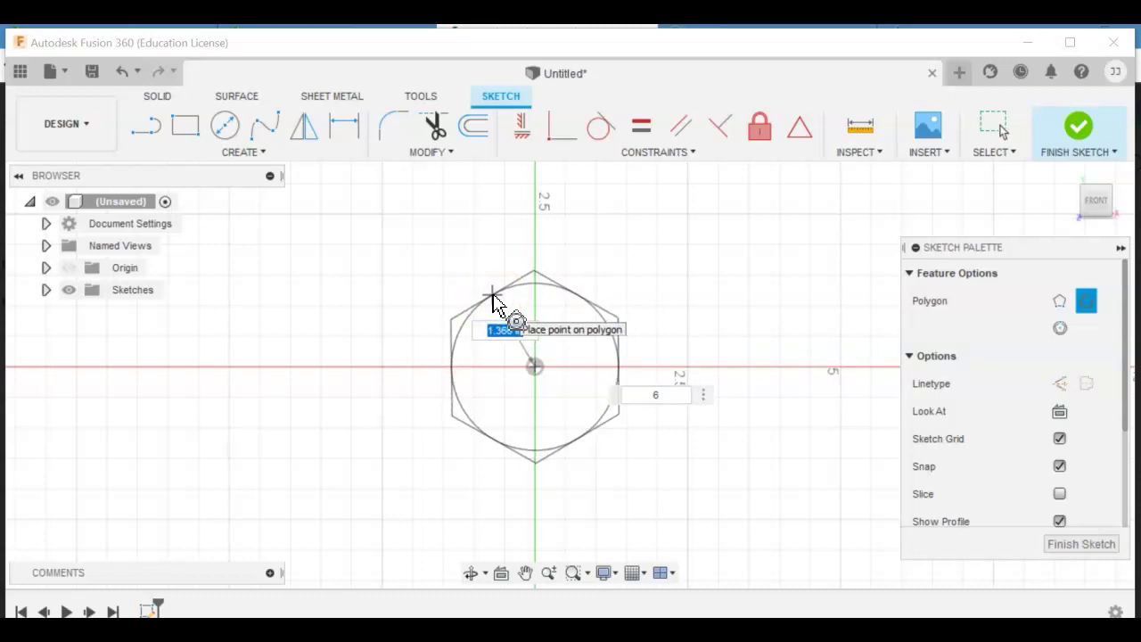
key("Escape")
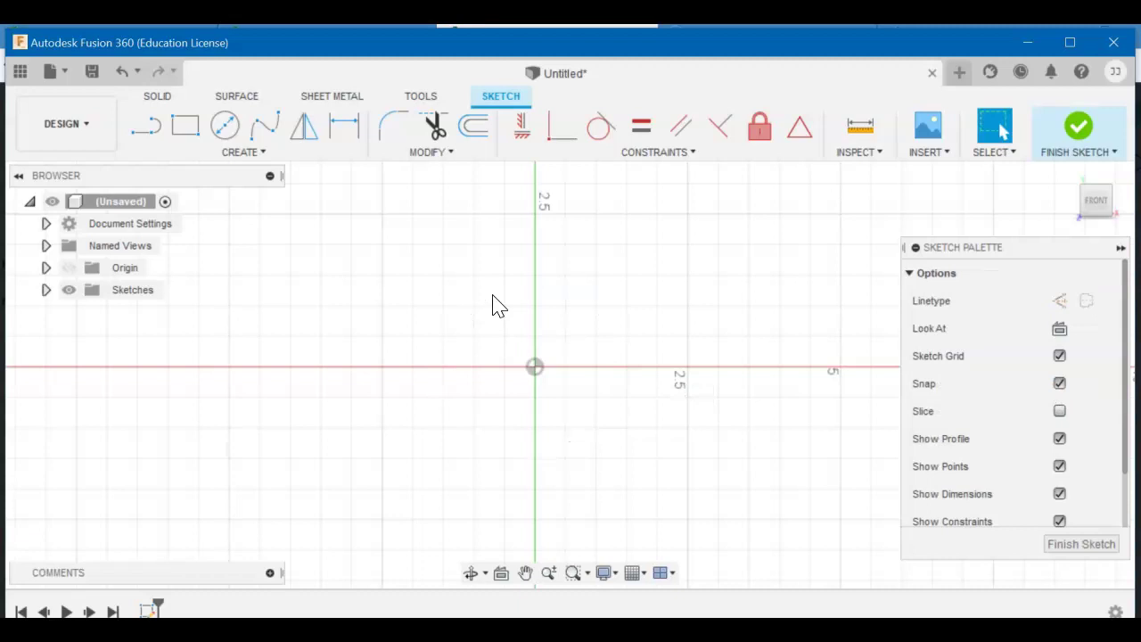
- Sketch a six-sided circumscribed polygon centred on the origin, about 1.51 in from centre to edge, with two sides vertical
left_click(267, 151)
mouse_move(268, 254)
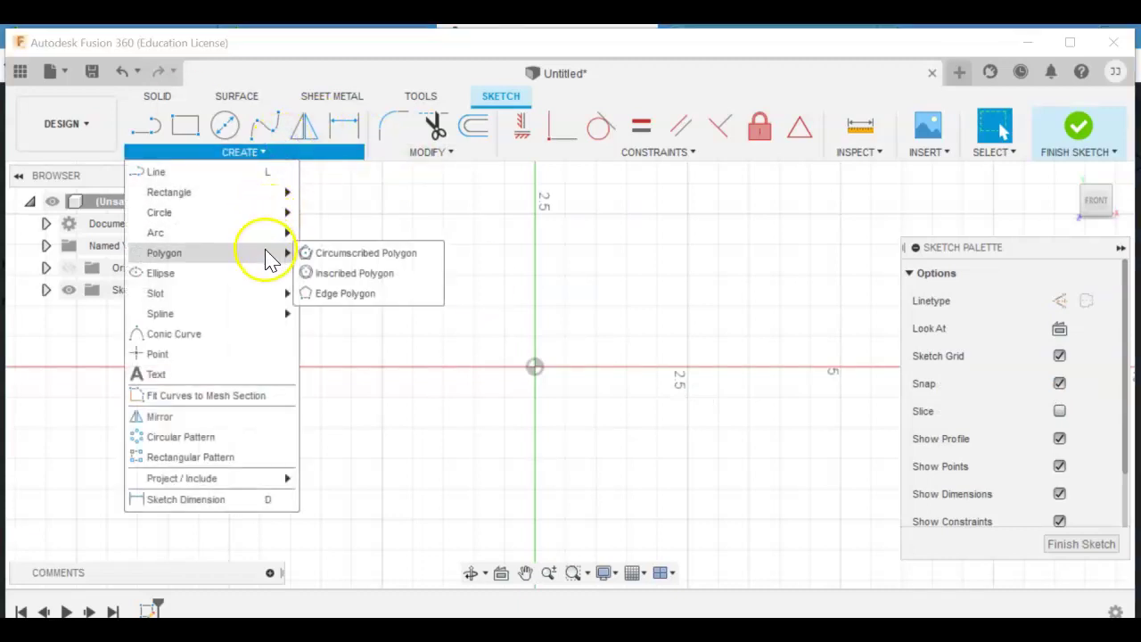
left_click(340, 250)
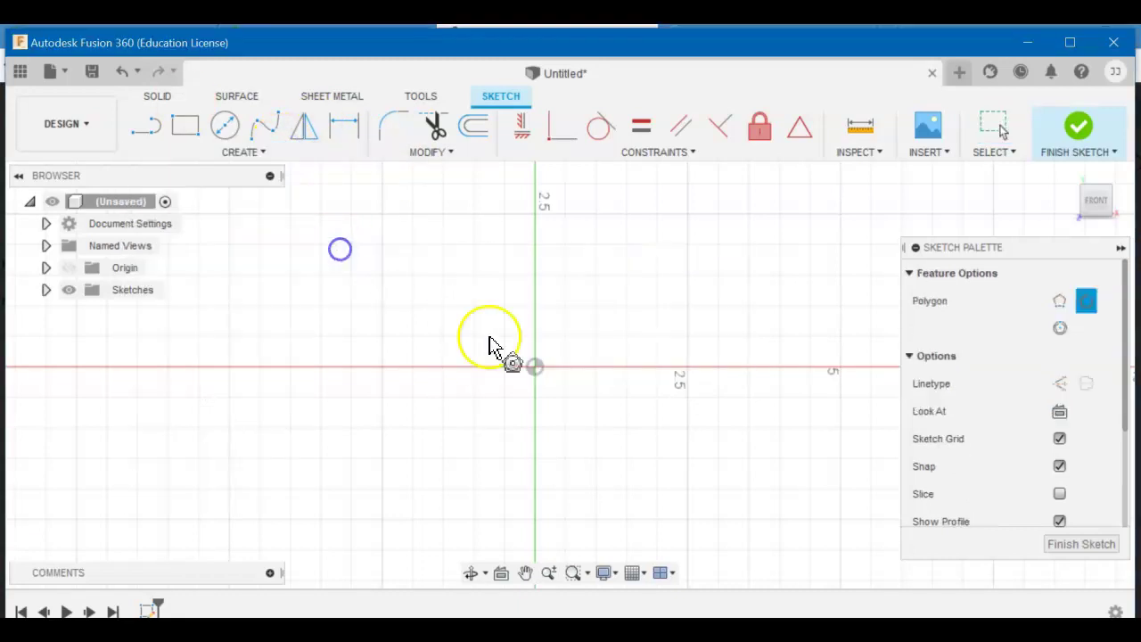
left_click(535, 365)
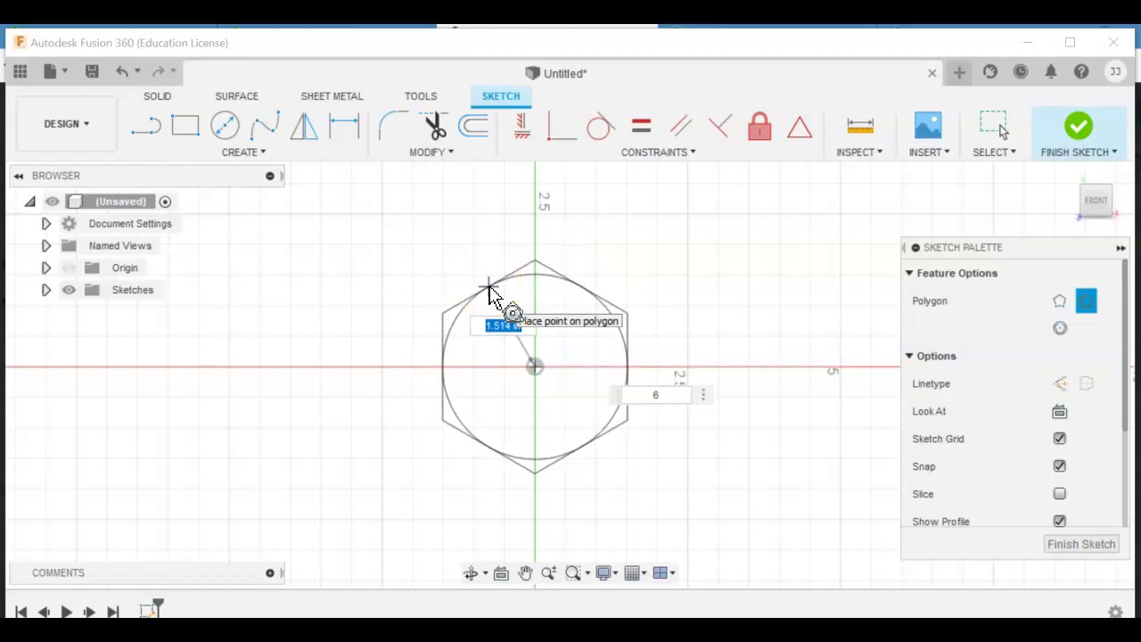
key("Tab")
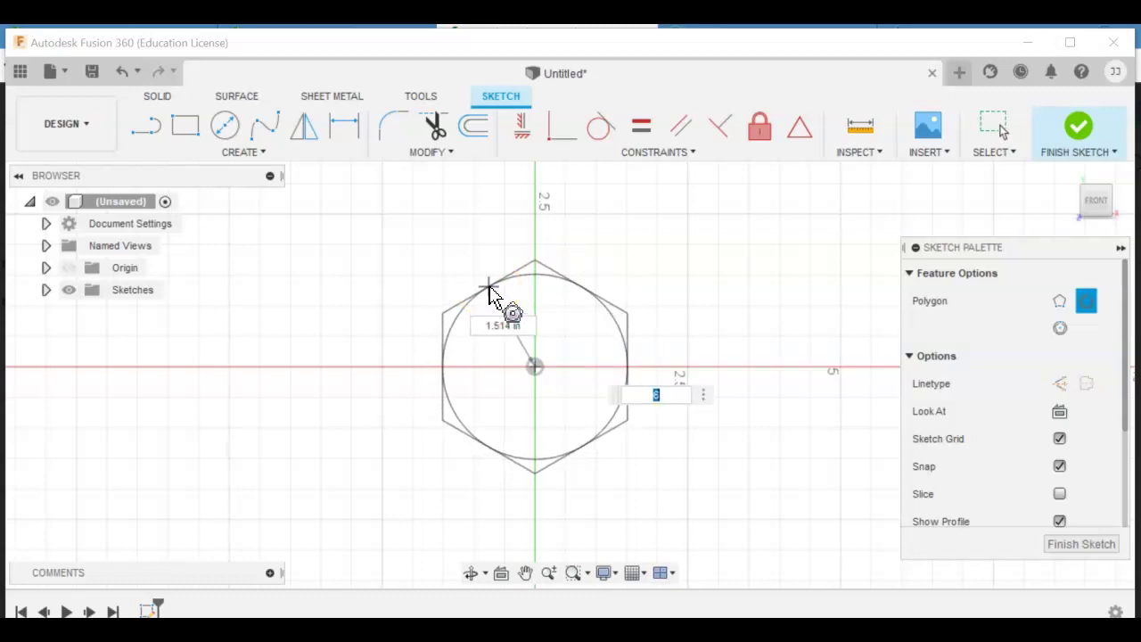
key("Return")
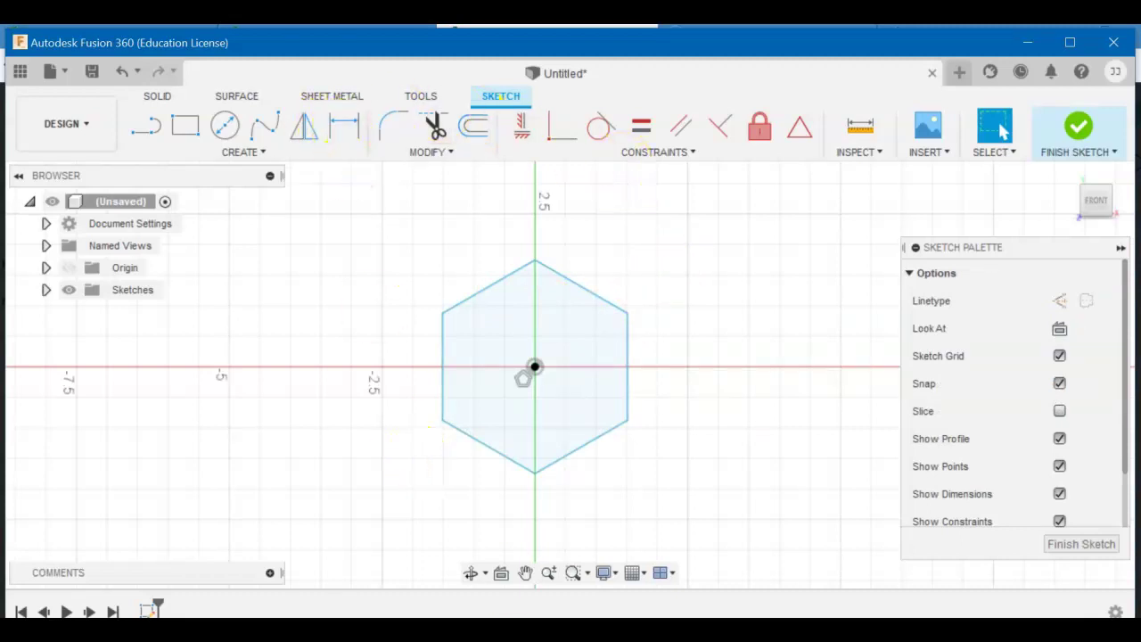
- Dimension the vertical distance from the hexagon's centre to its upper vertex as dia/2, and check it against the Cam Dimension Drawings in the browser
key("alt+Tab")
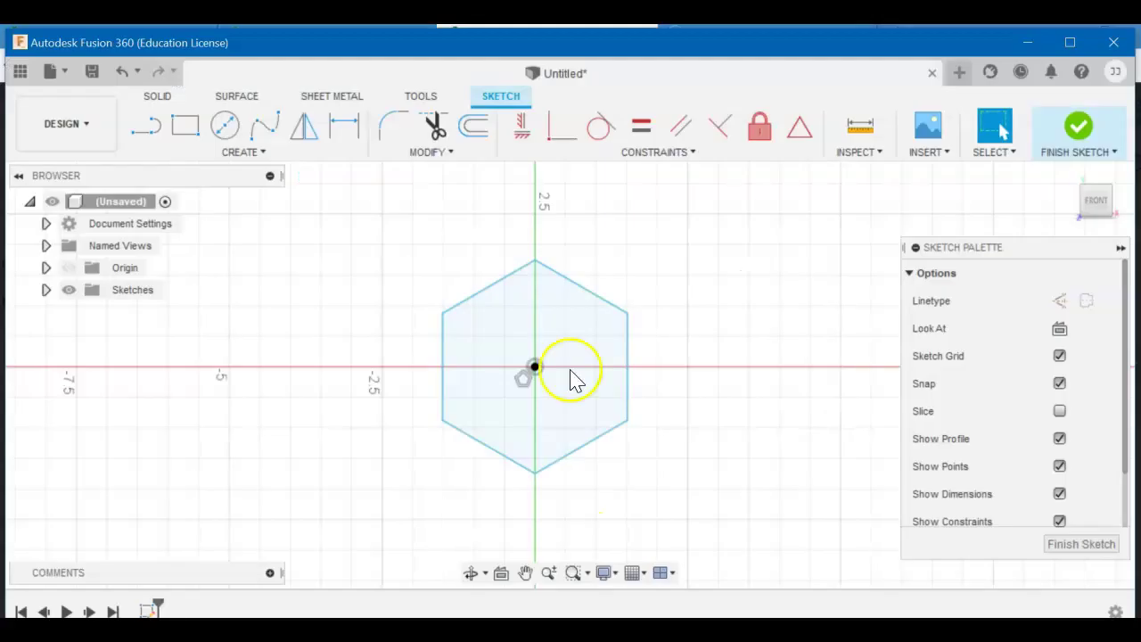
left_click(358, 140)
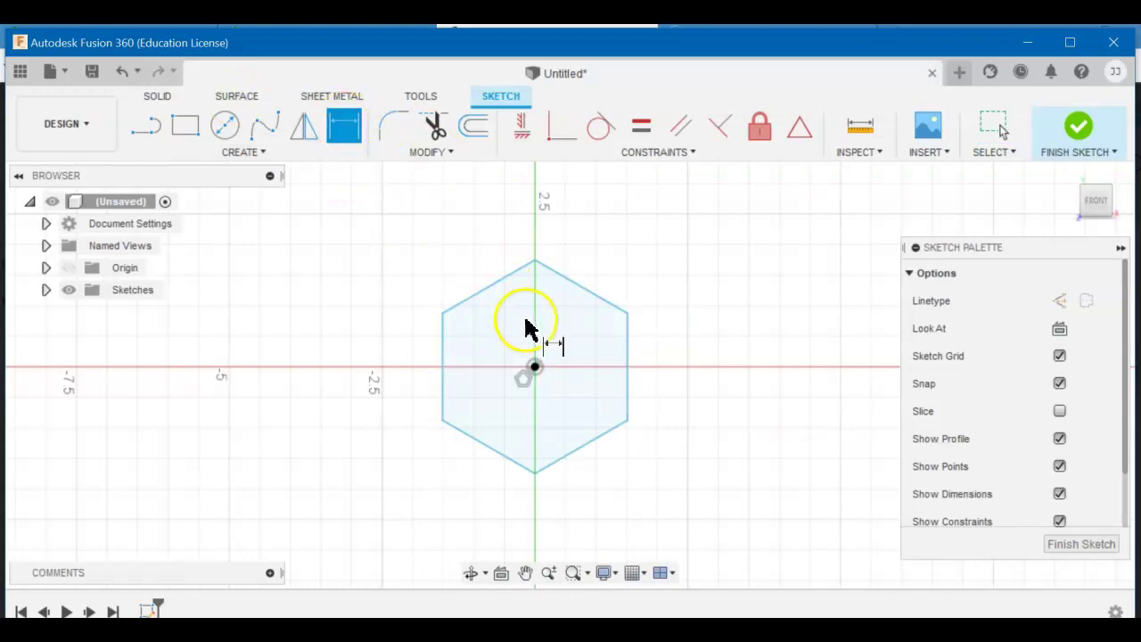
left_click(535, 366)
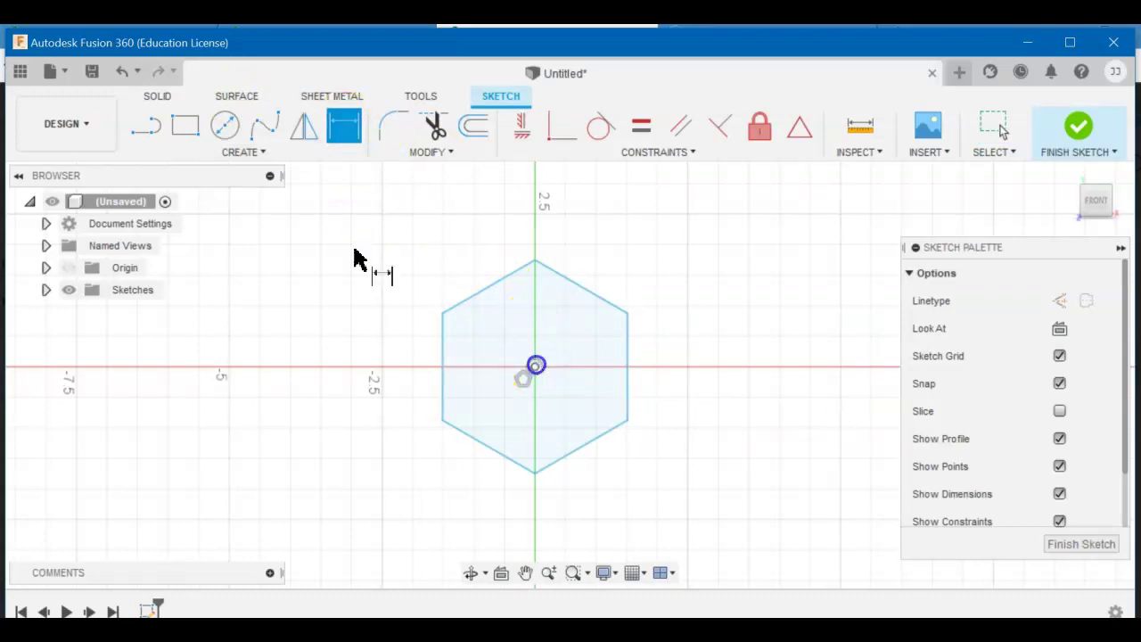
left_click(535, 262)
left_click(535, 261)
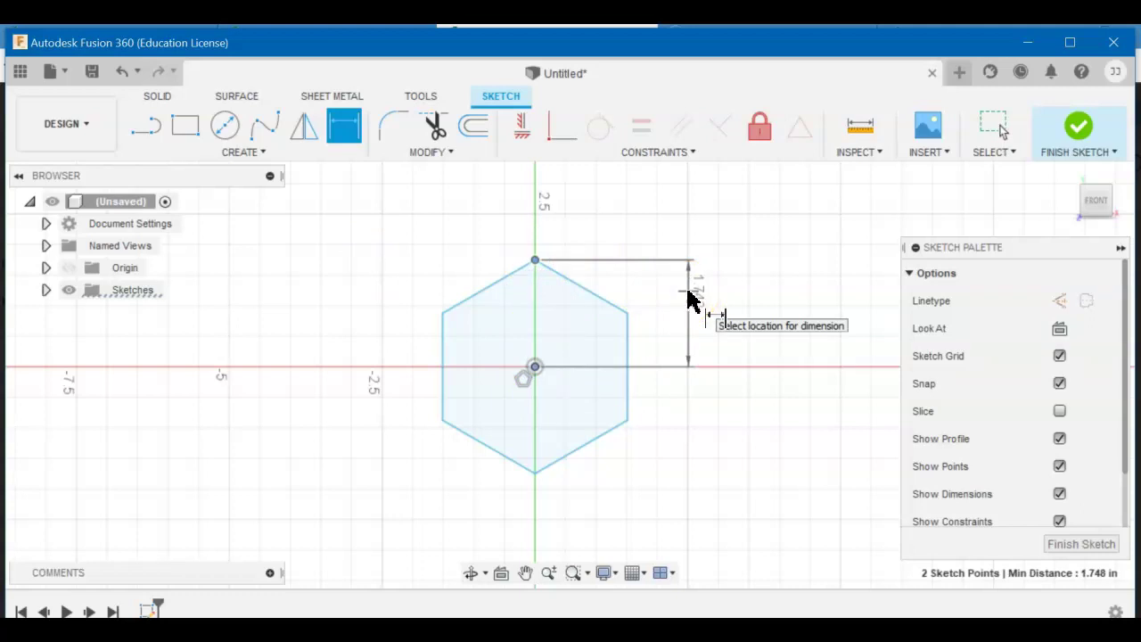
left_click(607, 294)
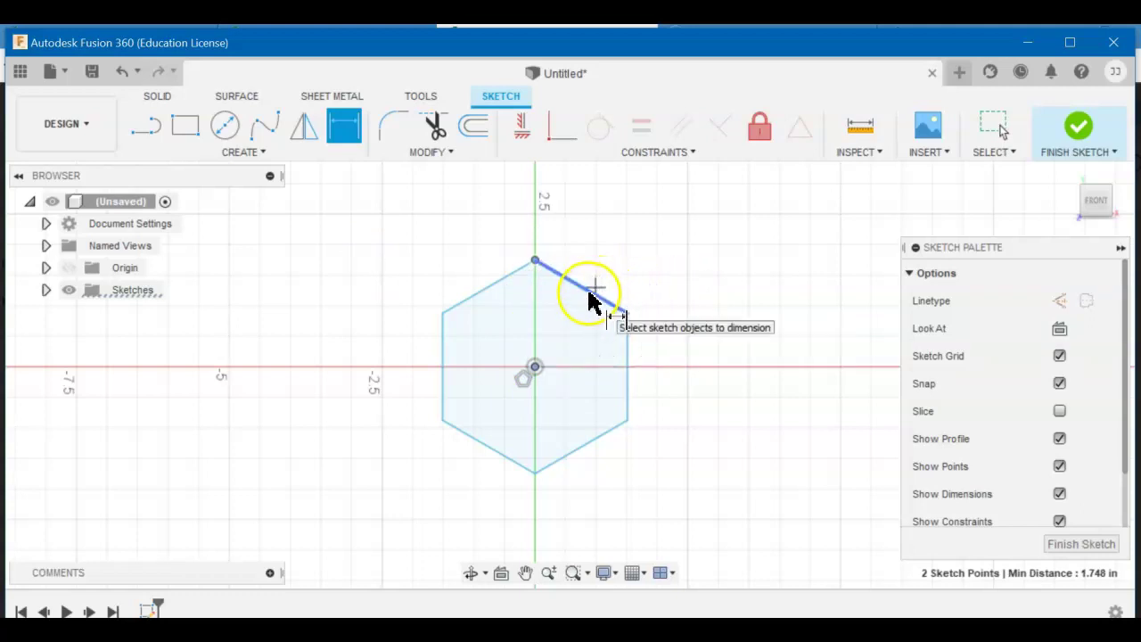
left_click(684, 309)
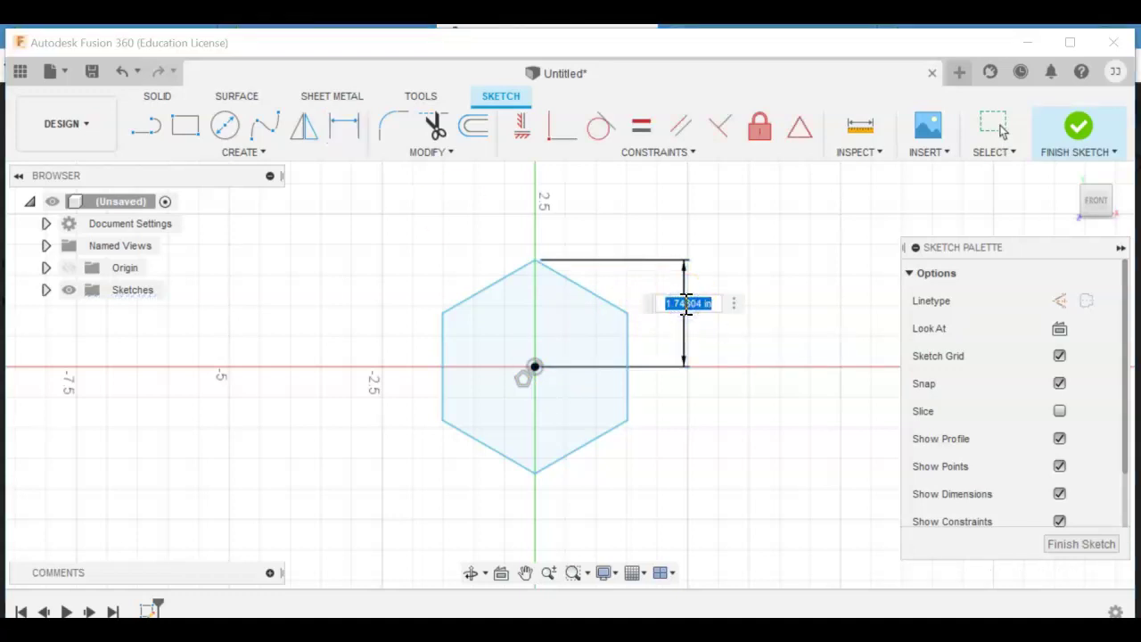
type("dia/2")
key("Return")
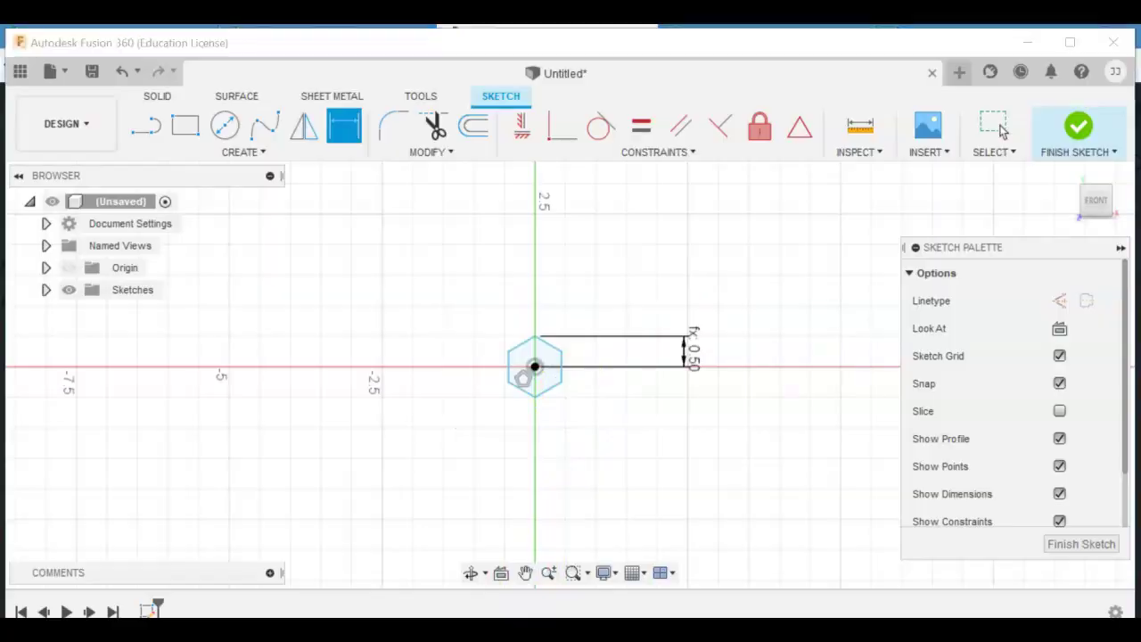
key("alt+Tab")
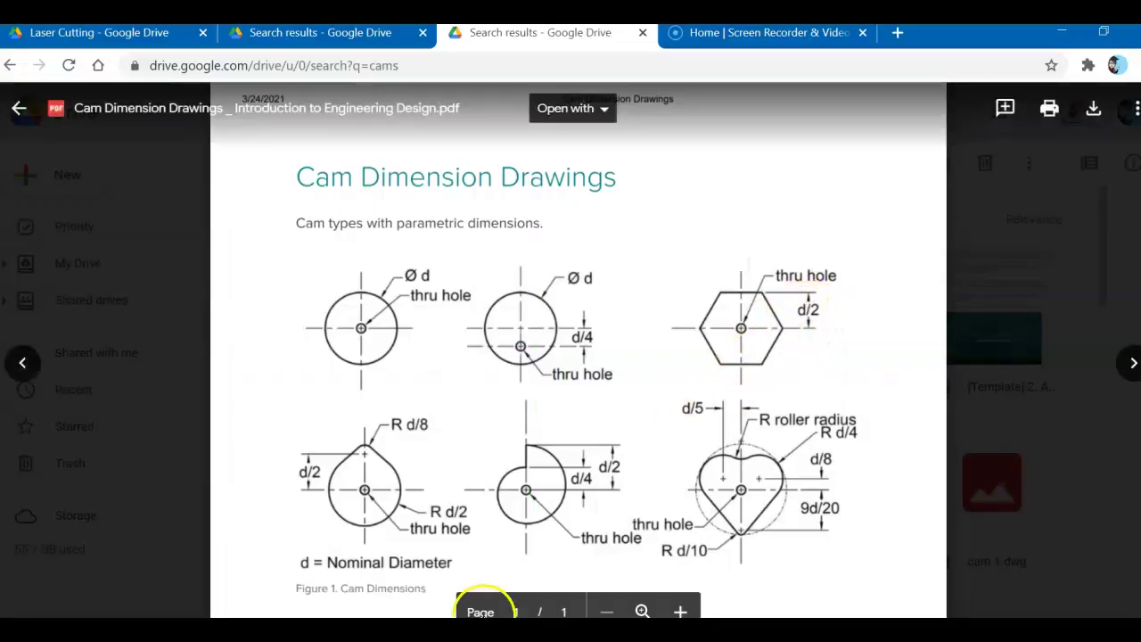
key("alt+Tab")
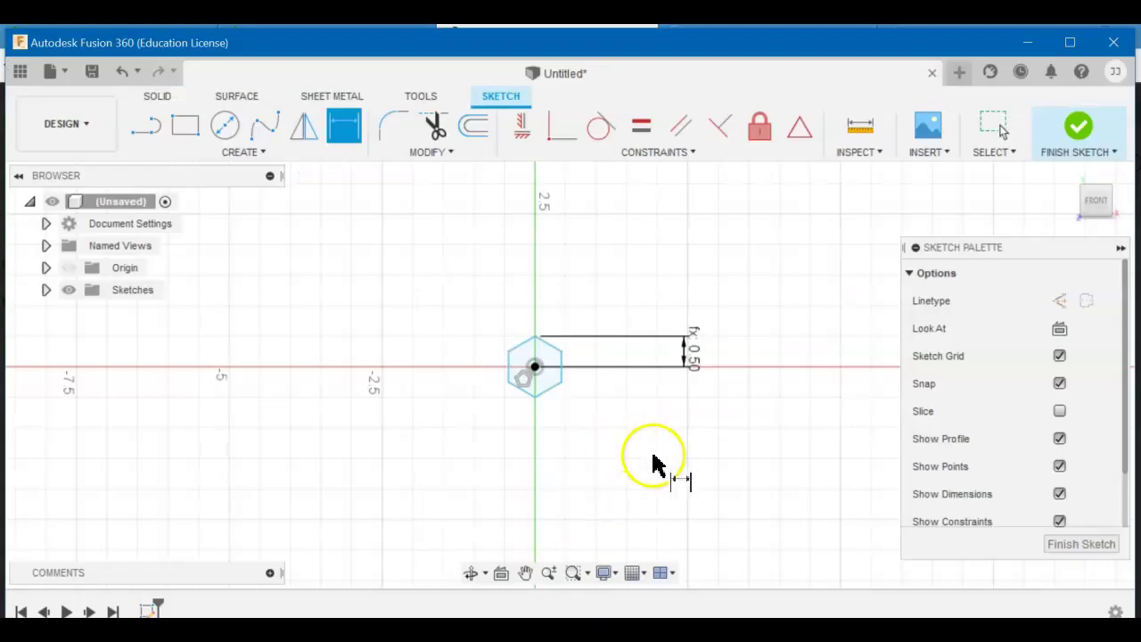
- Collapse the sketch palette and move the centre-to-vertex dimension closer to the hexagon
left_click(550, 573)
mouse_move(762, 412)
left_mouse_down()
mouse_move(779, 407)
mouse_move(779, 378)
mouse_move(764, 499)
left_mouse_up()
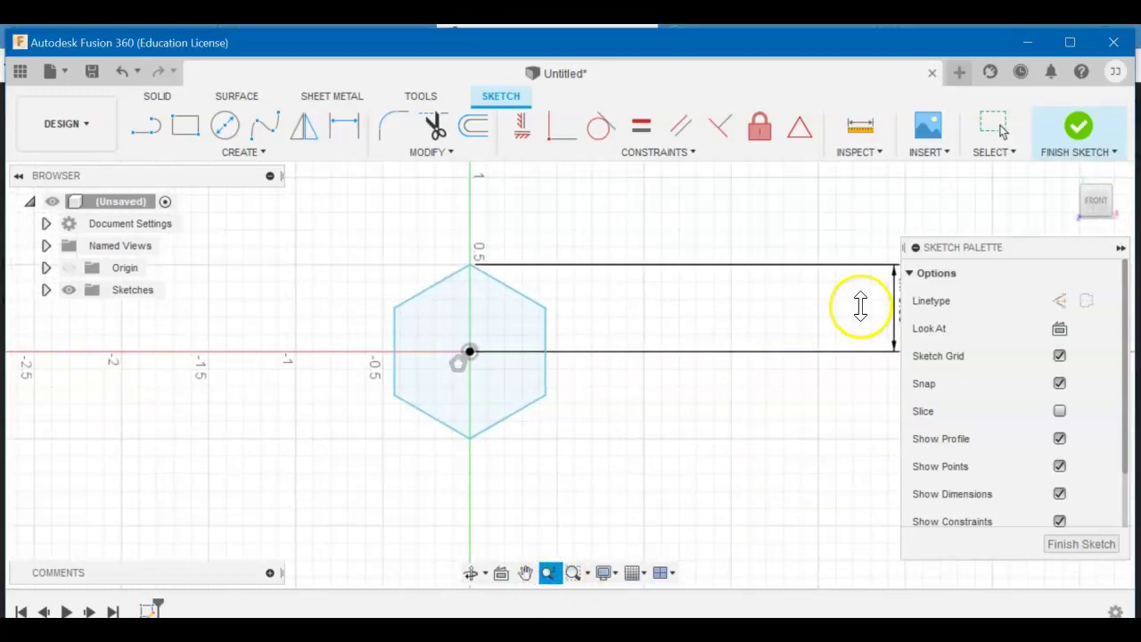
key("d")
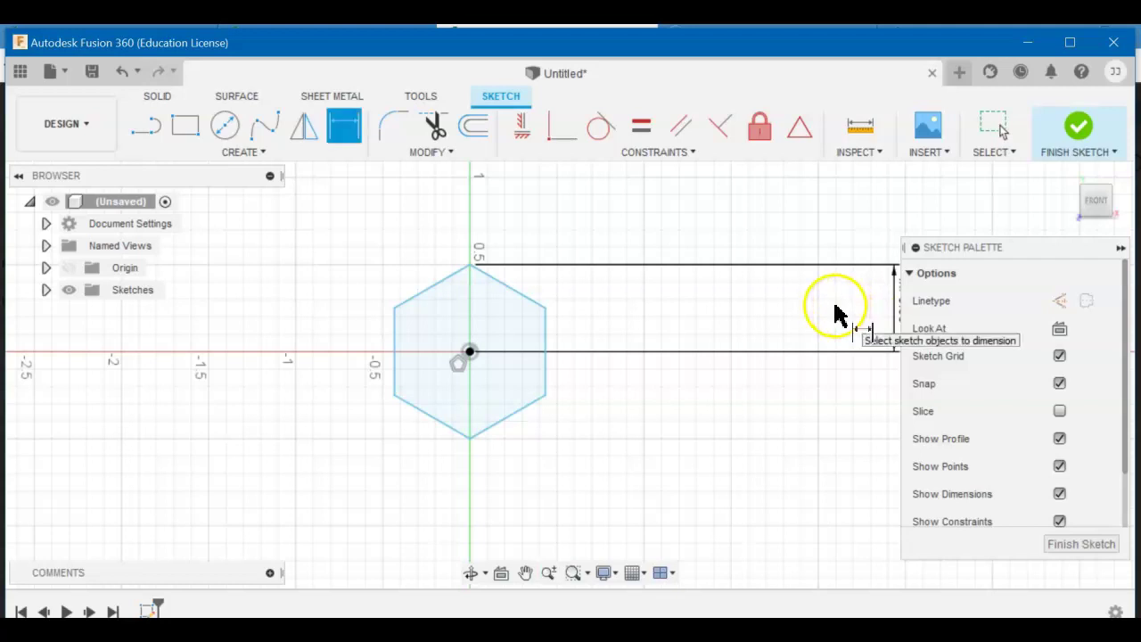
left_click(1121, 249)
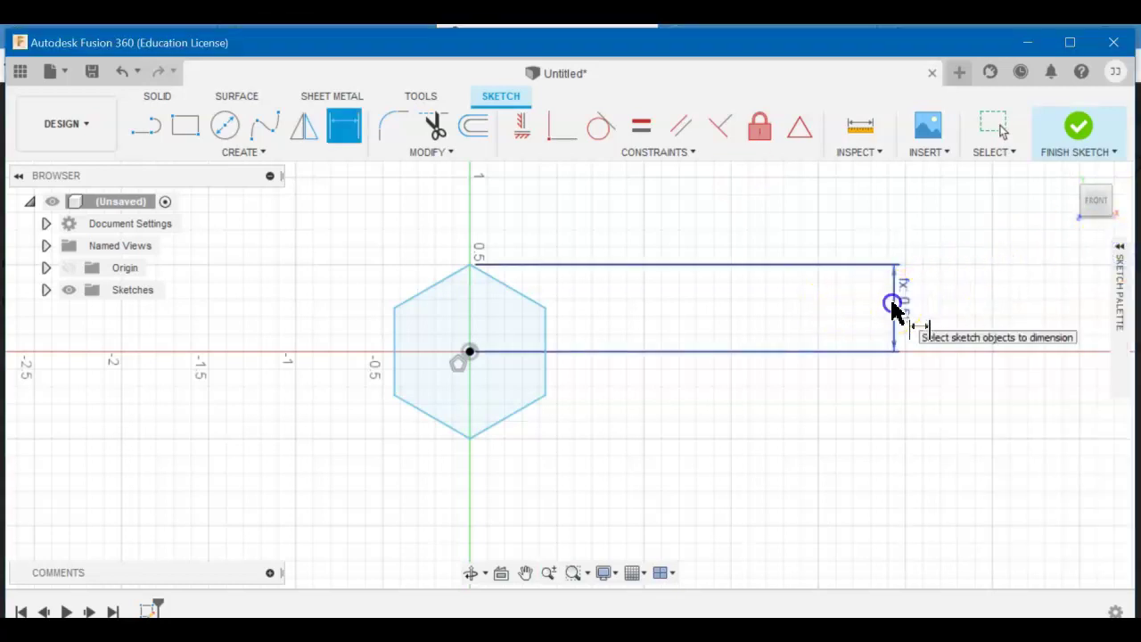
left_click_drag(895, 304, 585, 308)
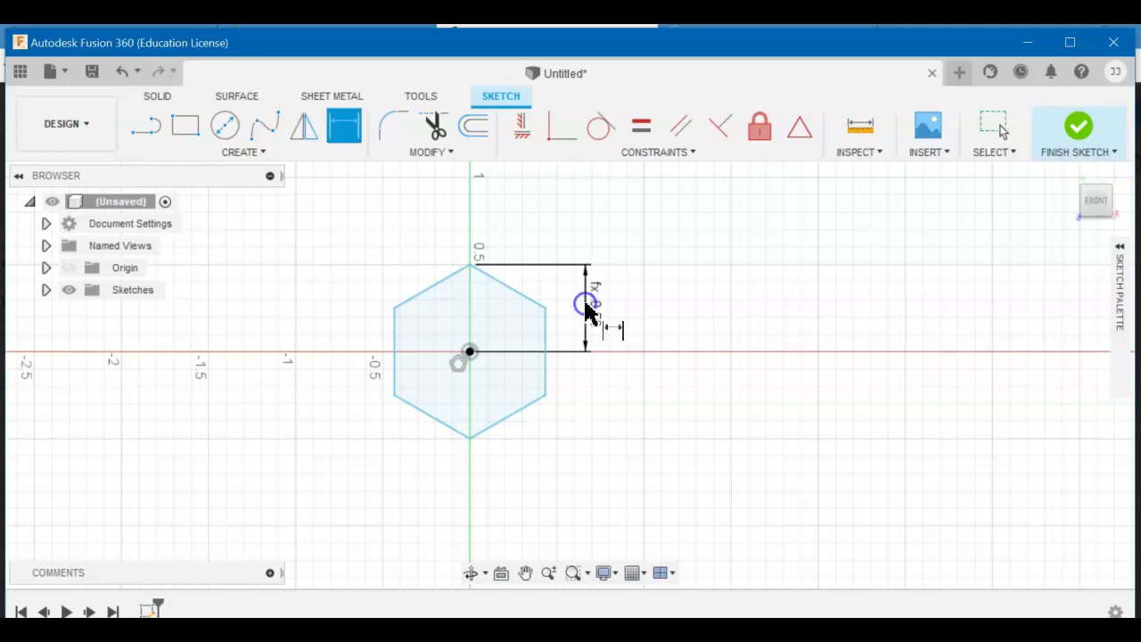
key("Escape")
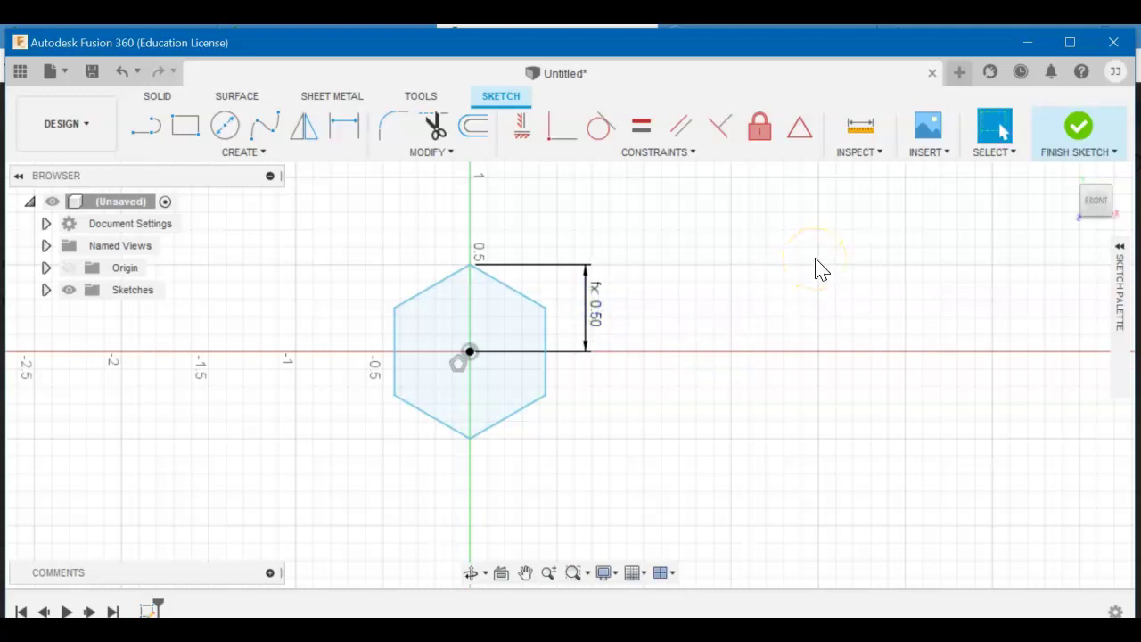
- Sketch a circle centred on the origin with its diameter set to the hole parameter, and finish the sketch
left_click(229, 136)
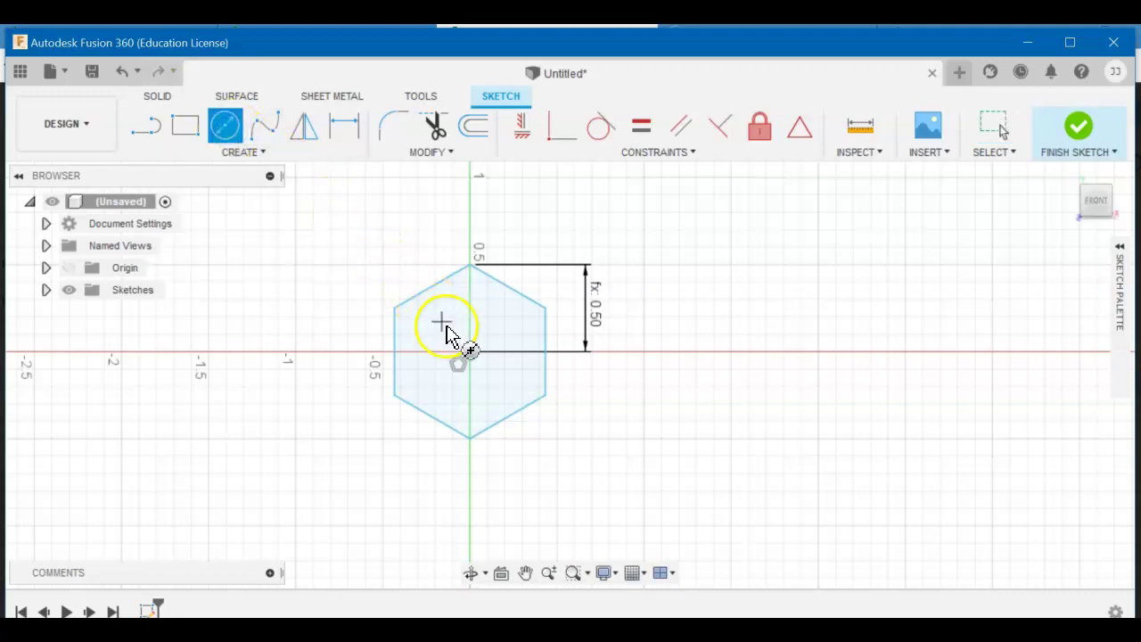
left_click(470, 353)
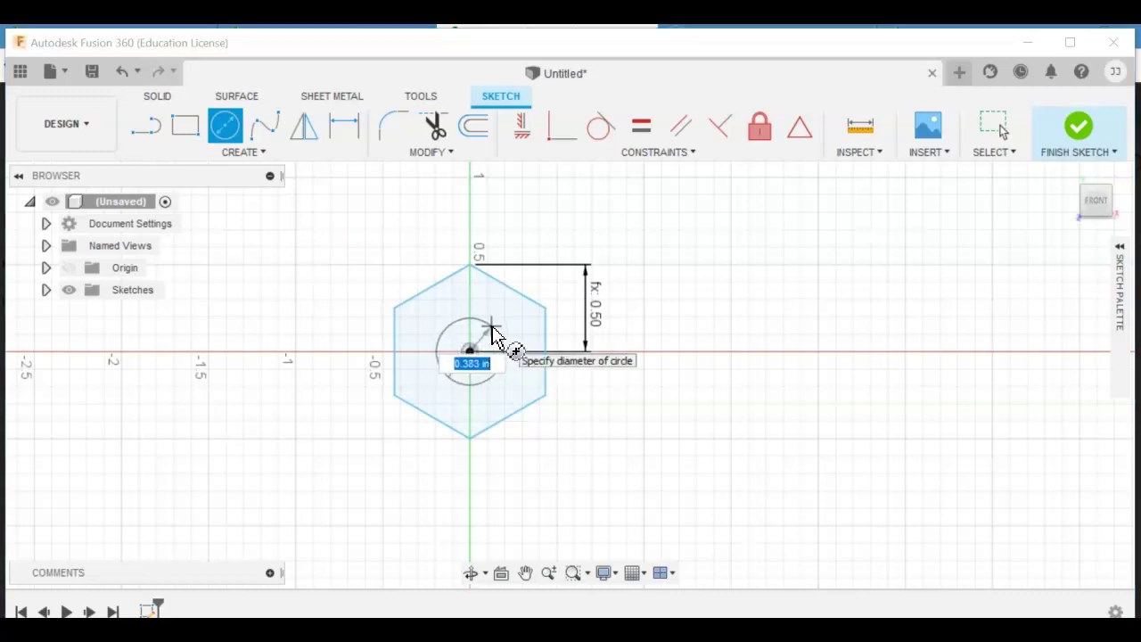
type("hole")
key("Tab")
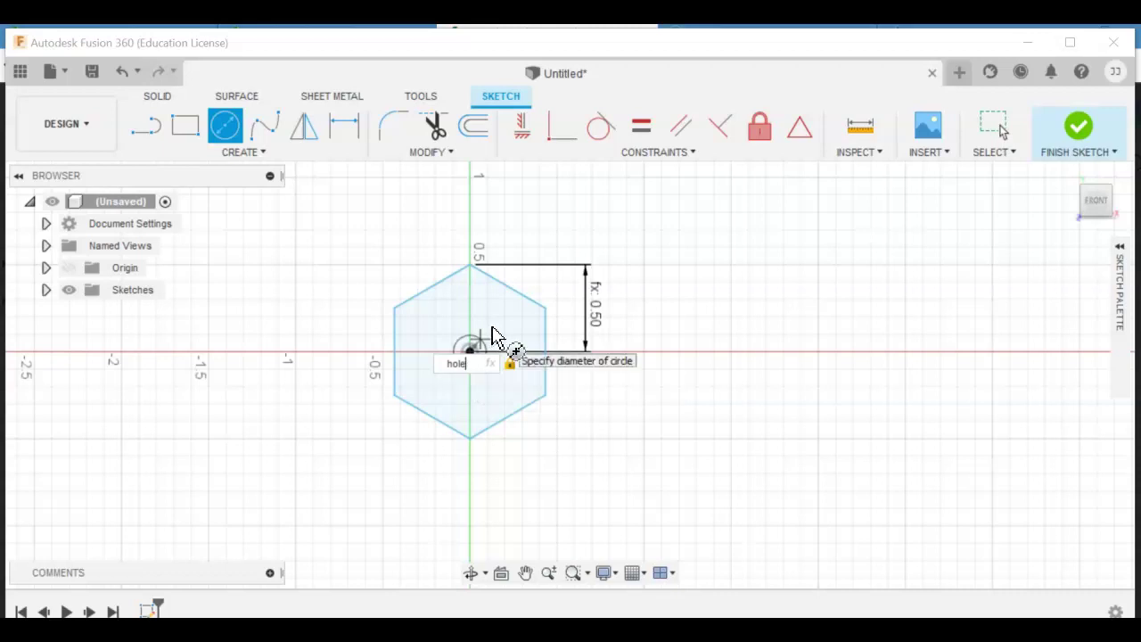
key("Return")
key("Escape")
left_click(682, 416)
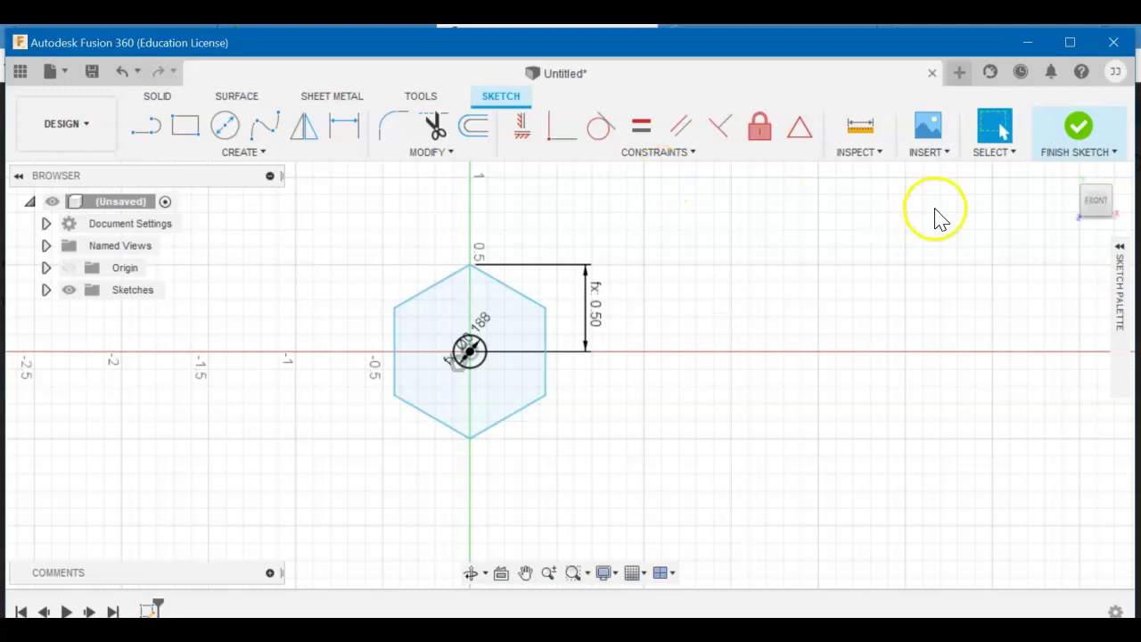
left_click(1076, 131)
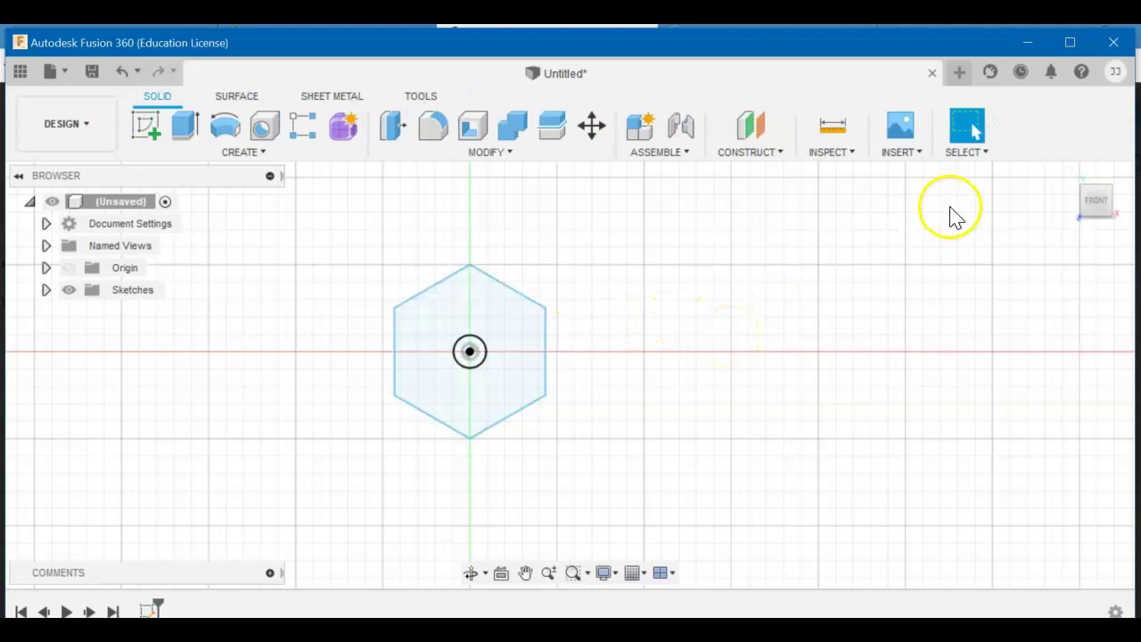
- Extrude the hexagonal profile around the hole to one side by the depth parameter as a new body
left_click(1071, 177)
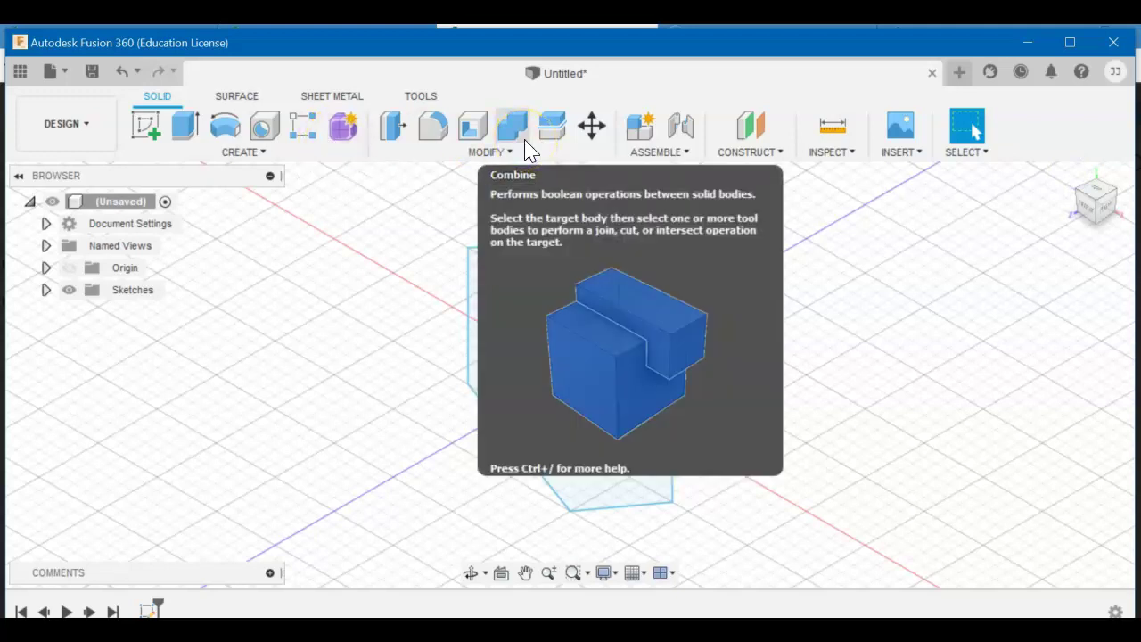
left_click(491, 158)
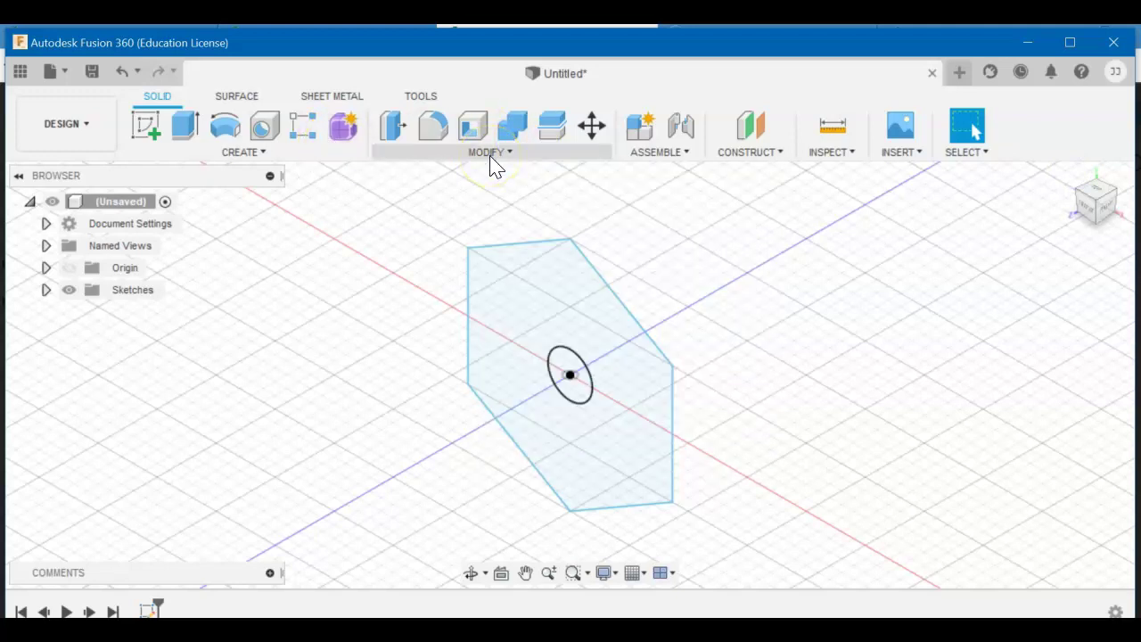
left_click(184, 126)
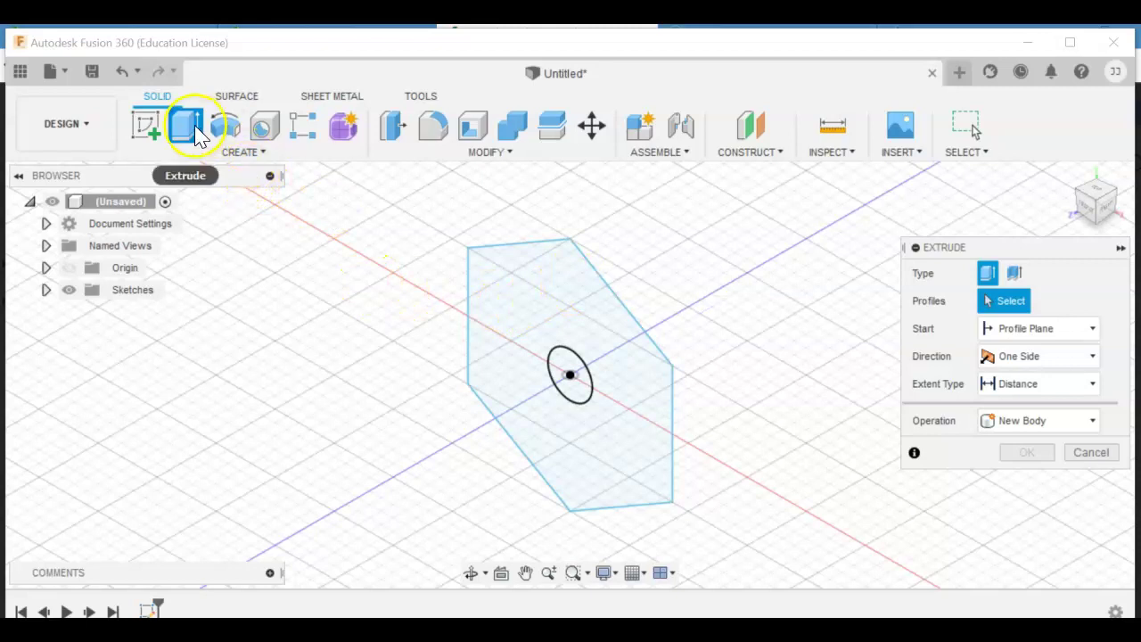
left_click(619, 347)
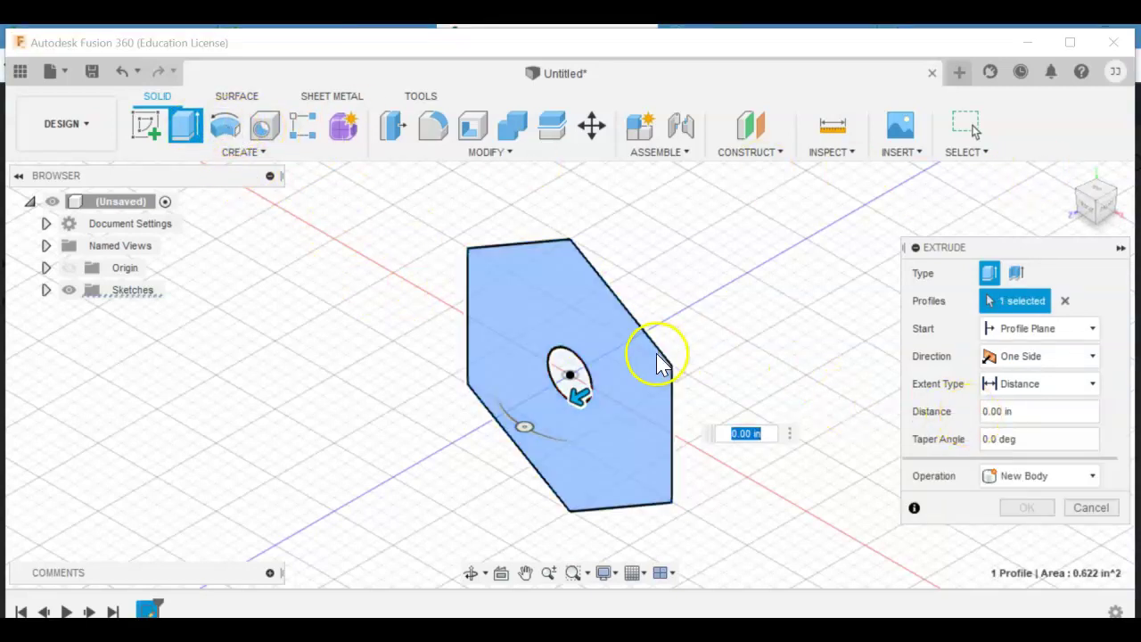
type("depth")
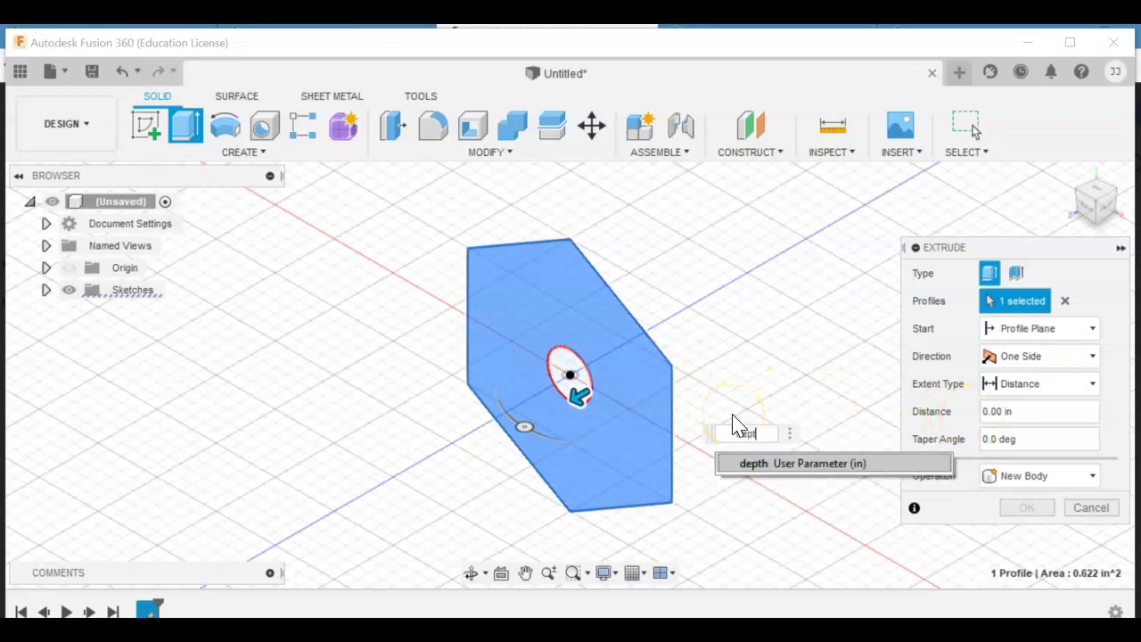
key("Return")
key("Return")
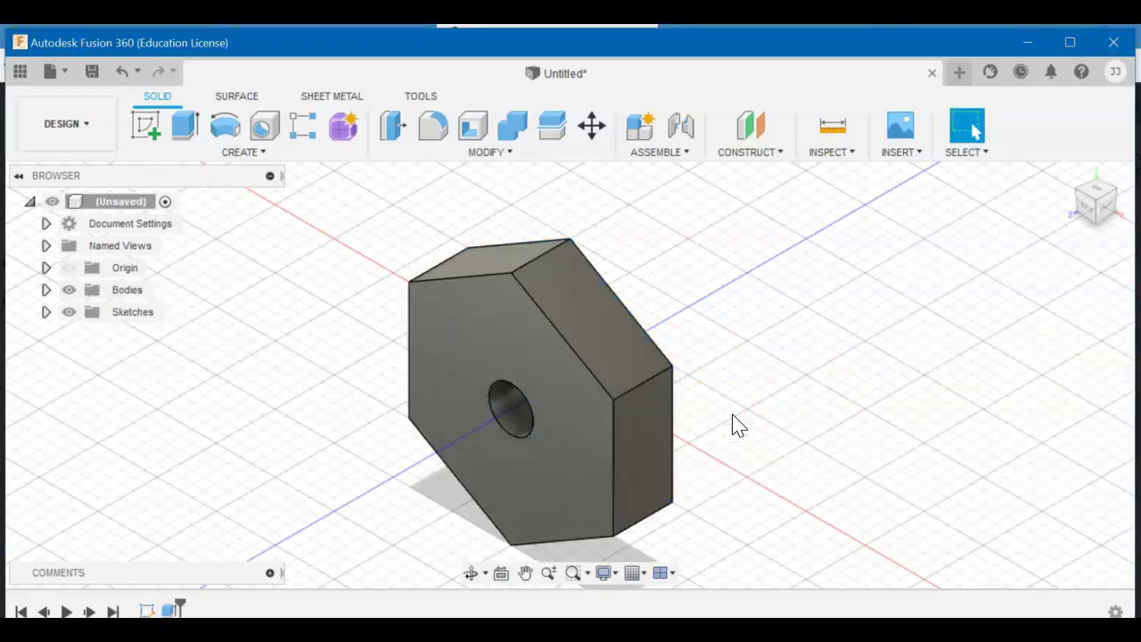
- Save the design as Hex Cam in the Automata Toy project
left_click(92, 75)
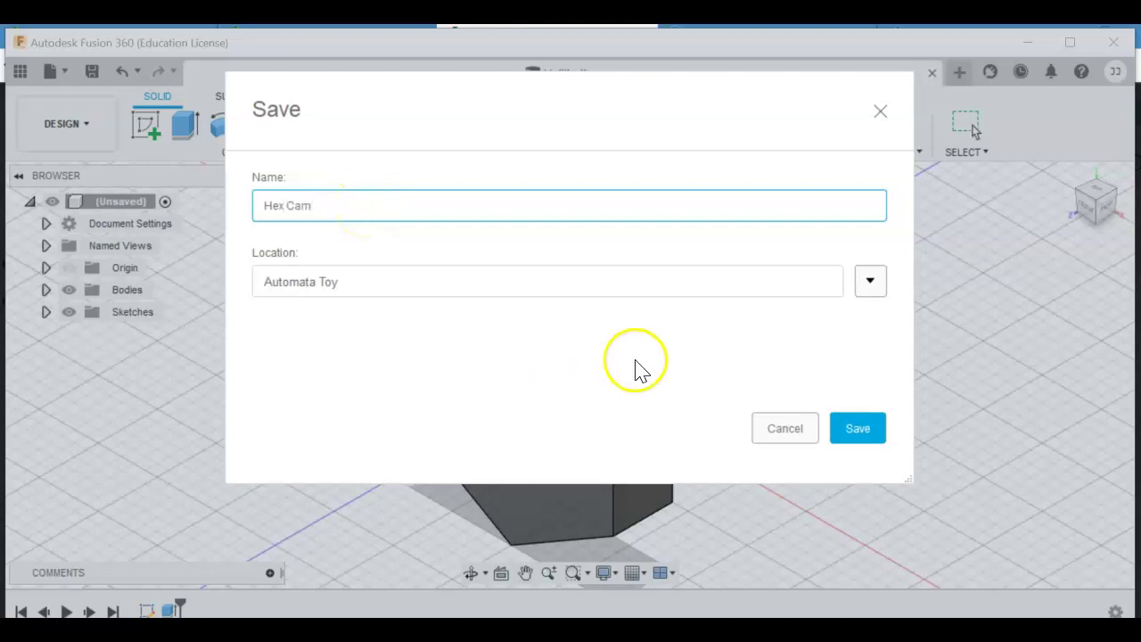
left_click(858, 432)
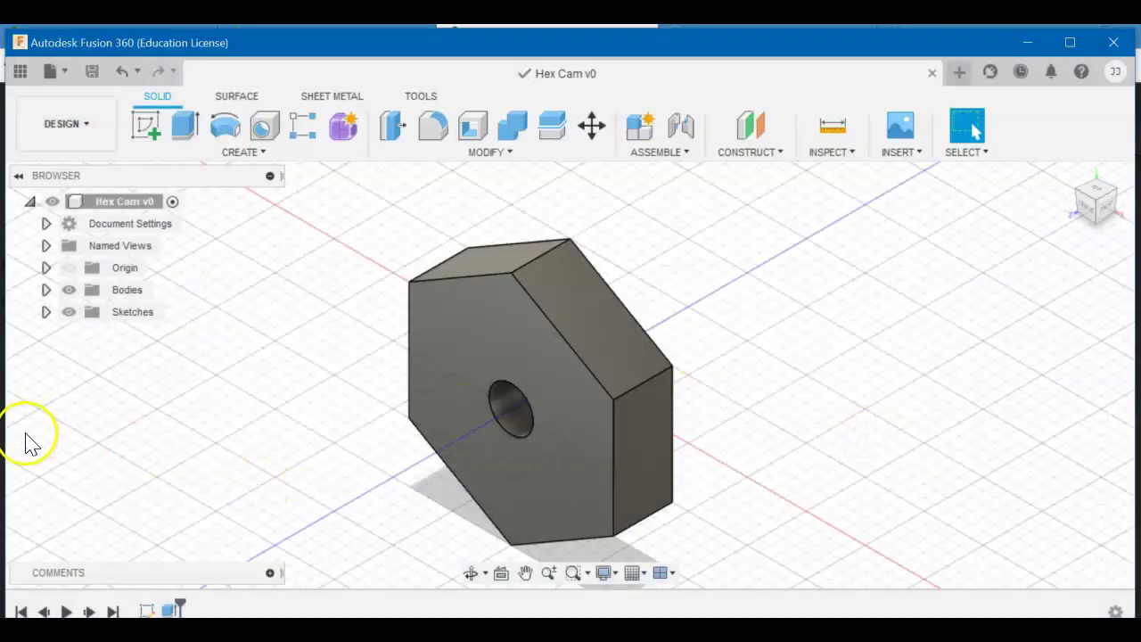